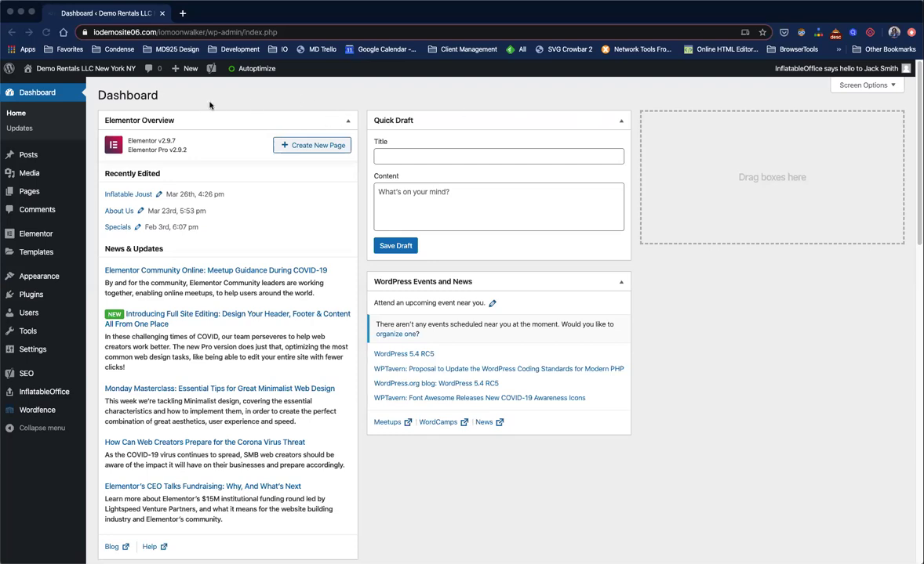
- Open the Demo Rentals site's front page in a second browser tab, keeping the WordPress dashboard open in the first
right_click(83, 69)
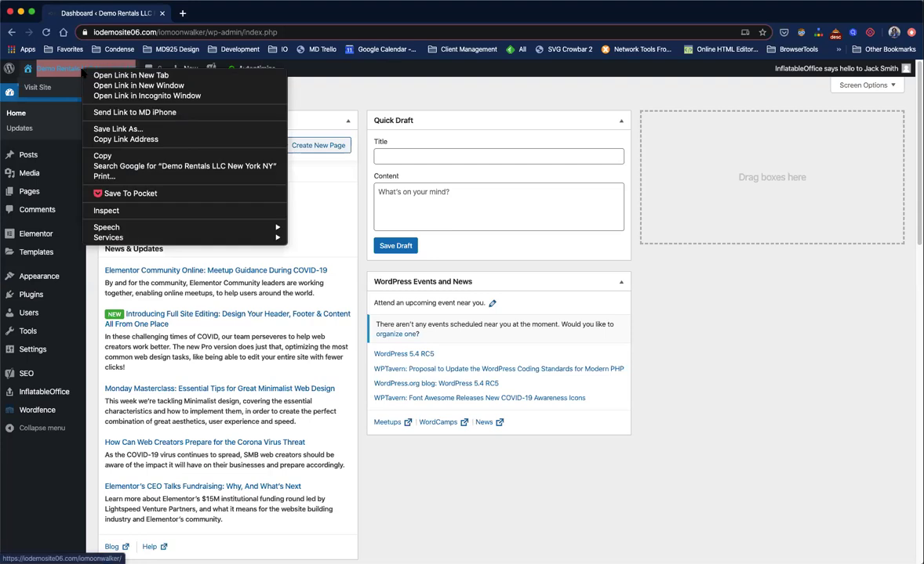
left_click(94, 75)
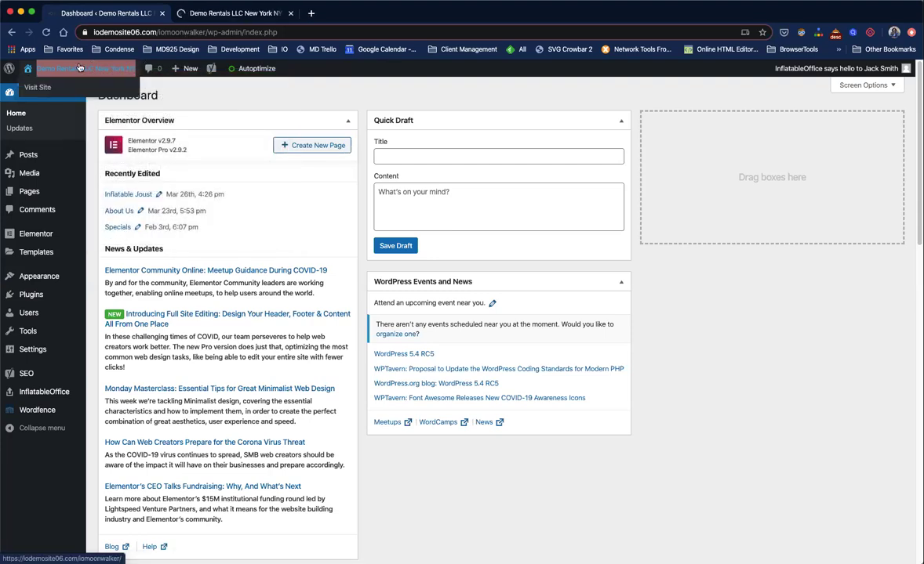
right_click(79, 70)
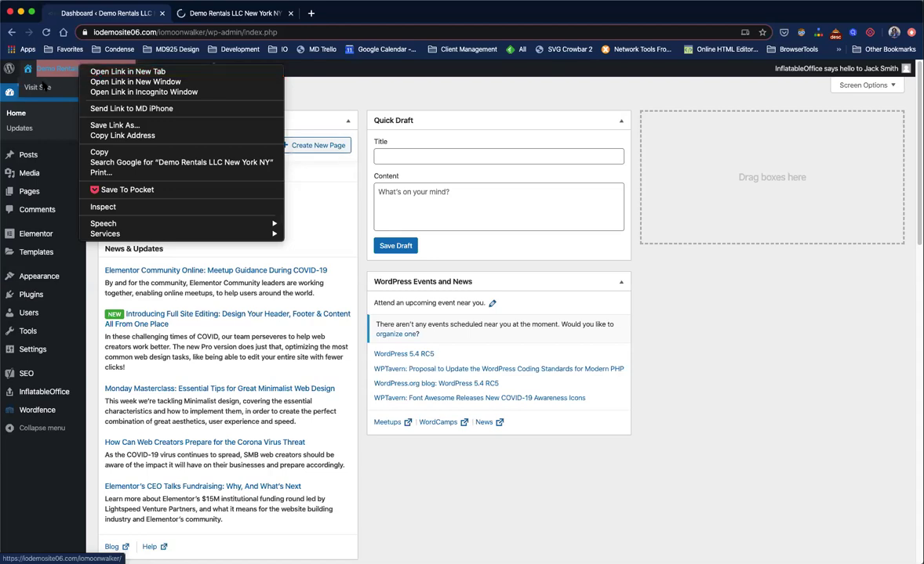
left_click(119, 14)
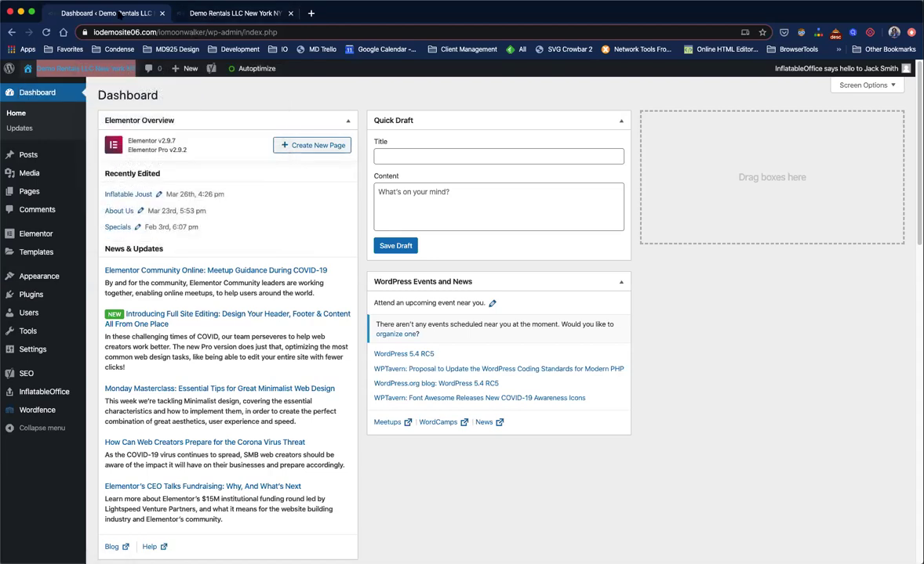
left_click(198, 13)
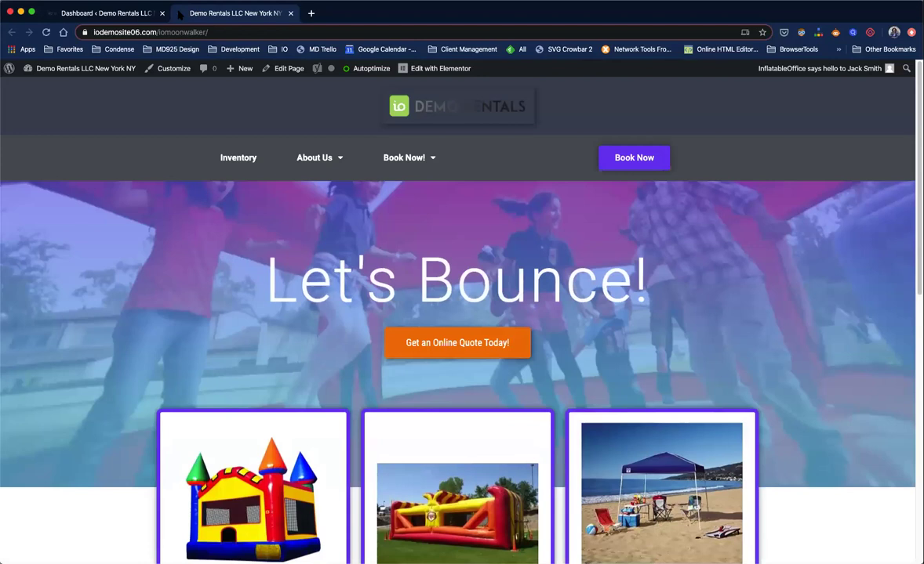
left_click(118, 13)
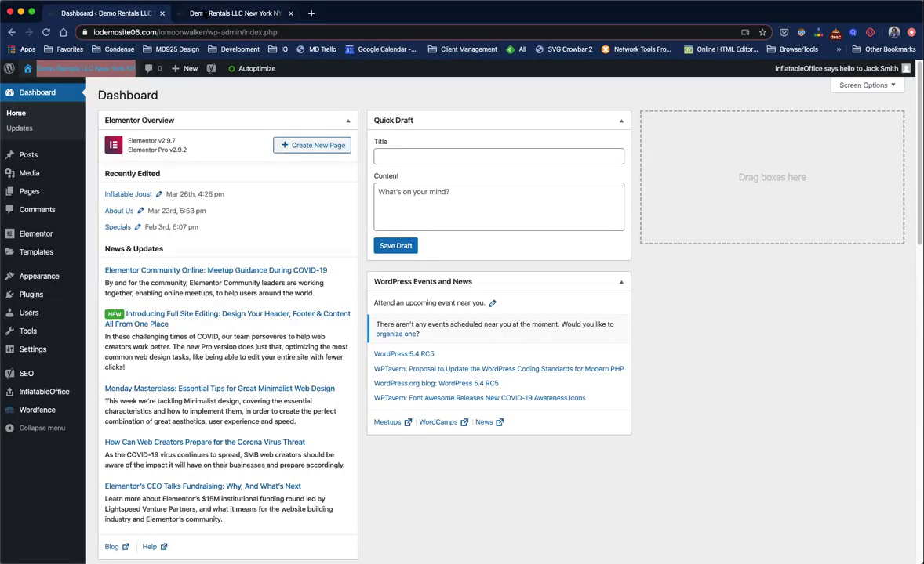
left_click(205, 13)
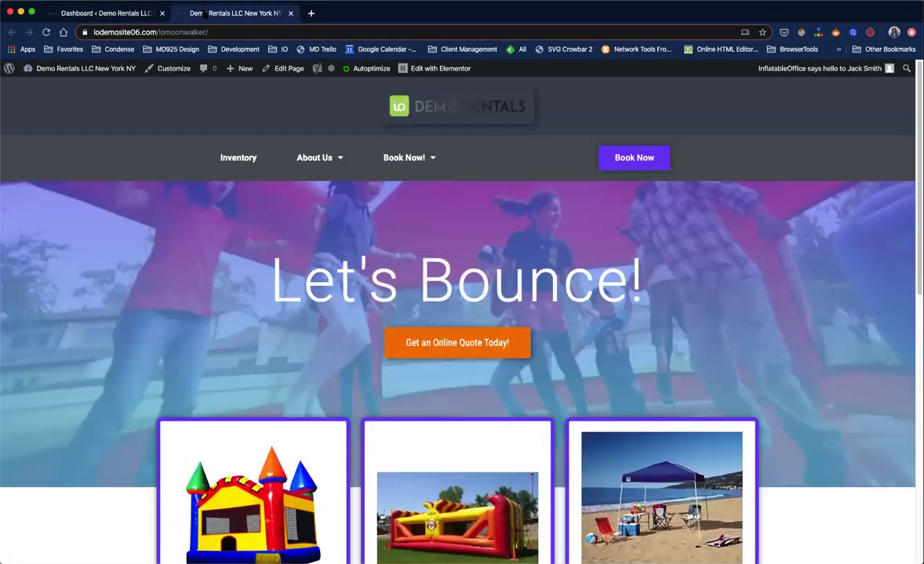
- Look over the home page's banner and category cards and open the page for editing with Elementor
scroll(499, 351, "down", 2)
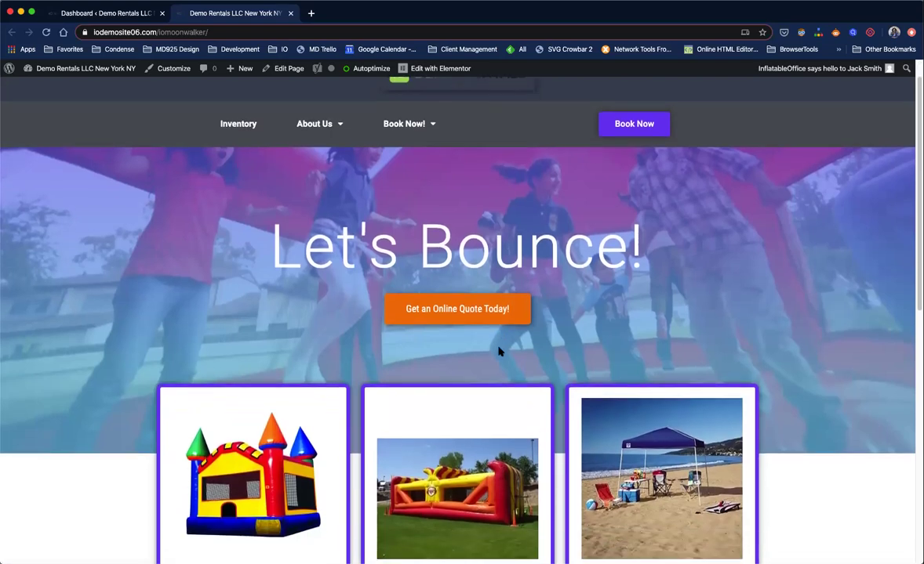
scroll(499, 355, "down", 3)
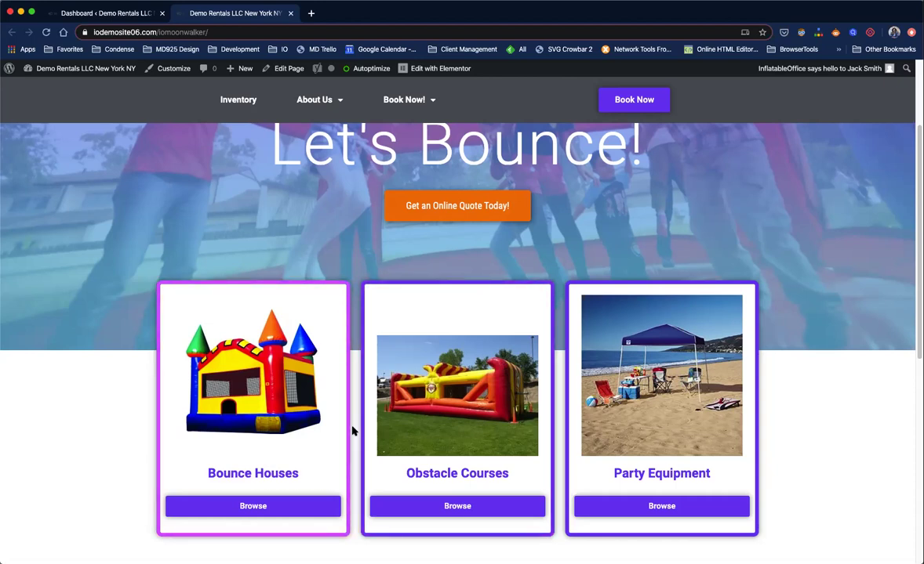
scroll(353, 419, "up", 2)
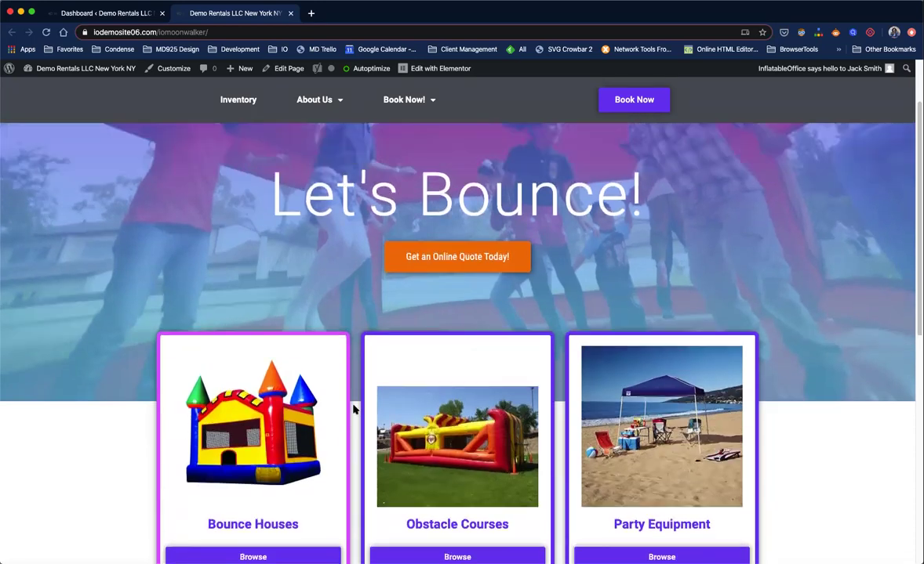
left_click(446, 71)
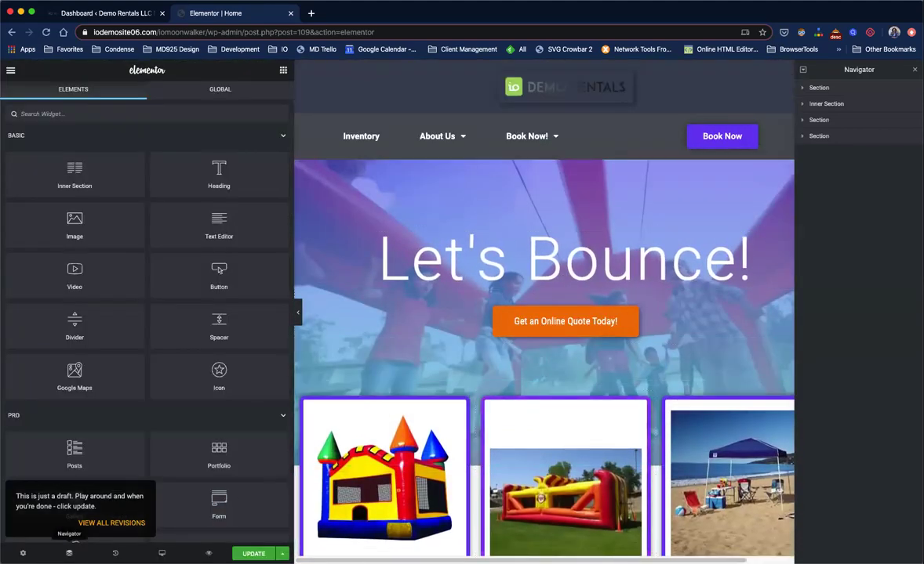
- Hide and reshow the Navigator, float it over the page and dock it back beside the page
left_click(69, 553)
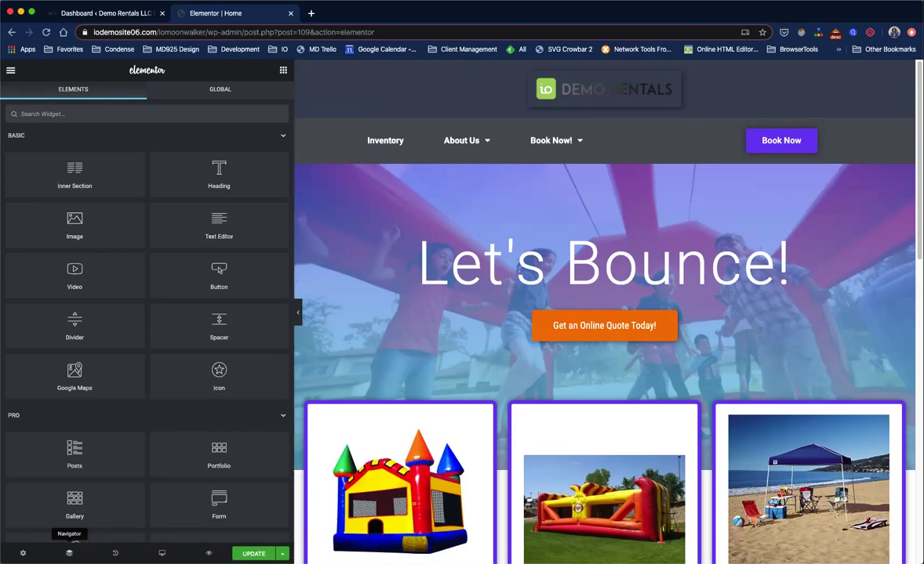
left_click(69, 553)
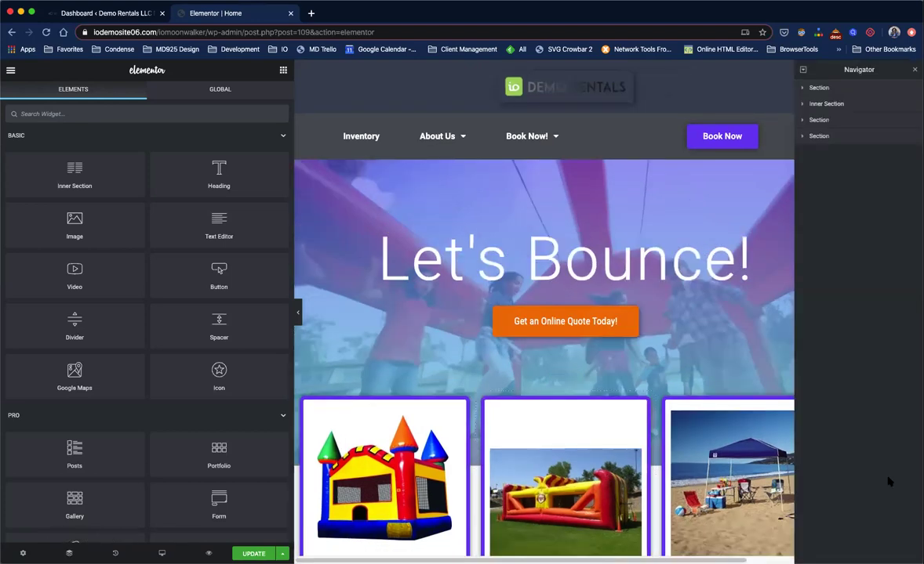
left_click_drag(847, 69, 808, 92)
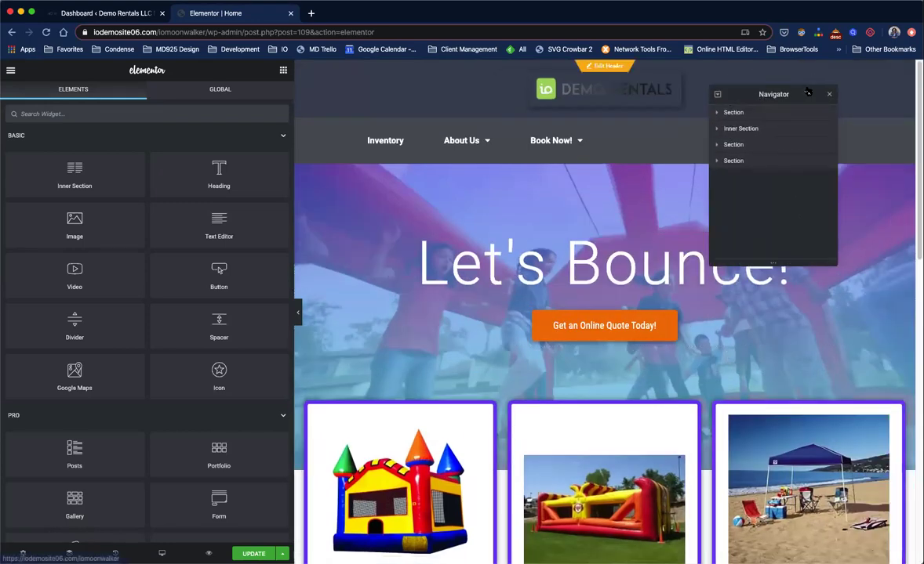
left_click_drag(758, 92, 844, 88)
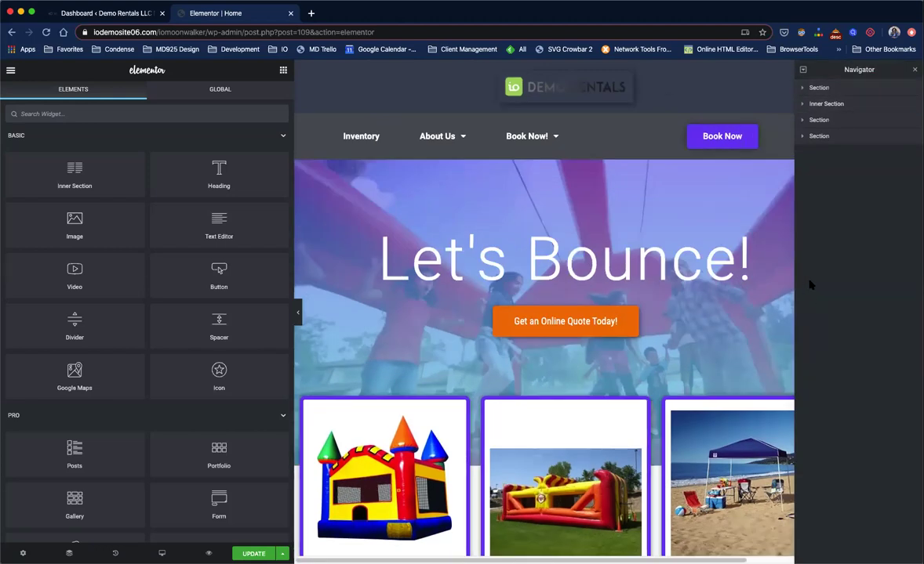
- Narrow the widget panel and delete the Name and Email sign-up section below the category cards
left_click_drag(295, 313, 148, 306)
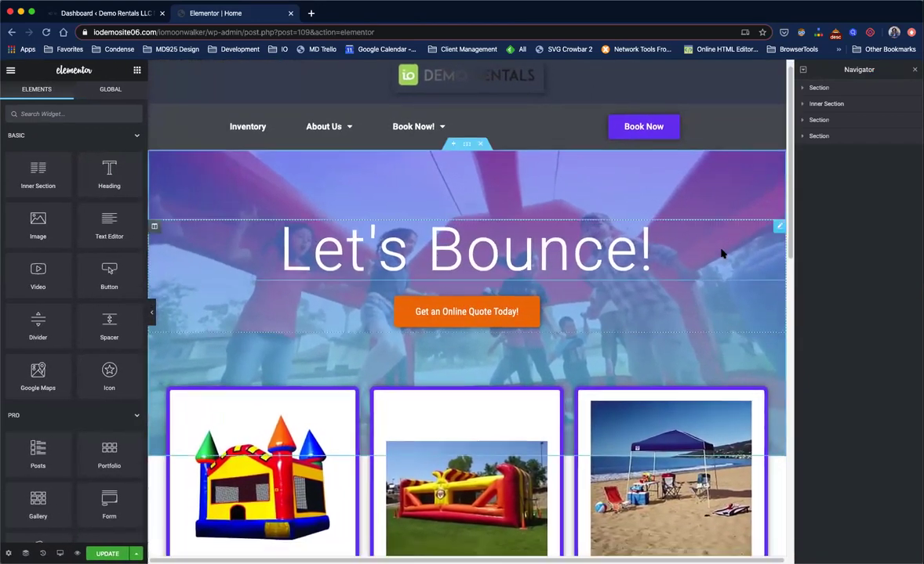
scroll(722, 253, "down", 5)
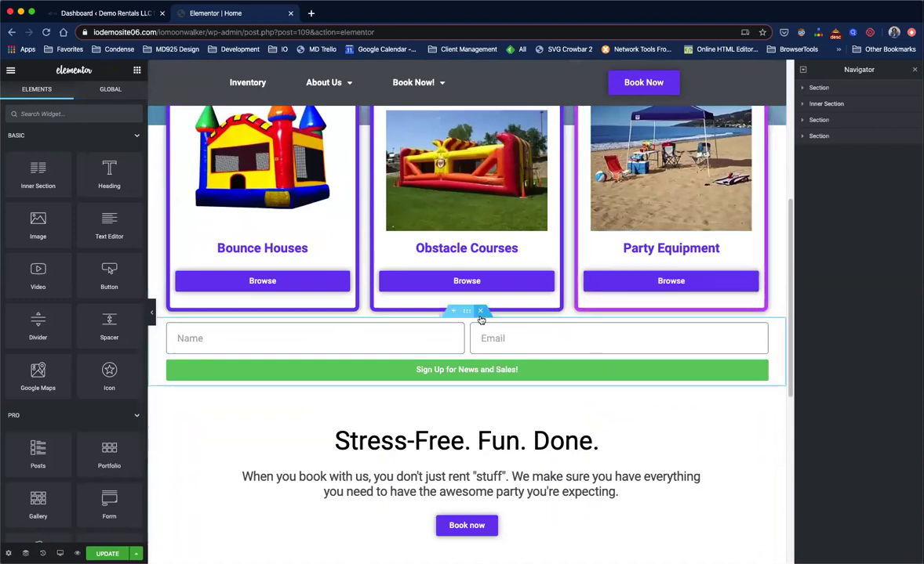
left_click(480, 311)
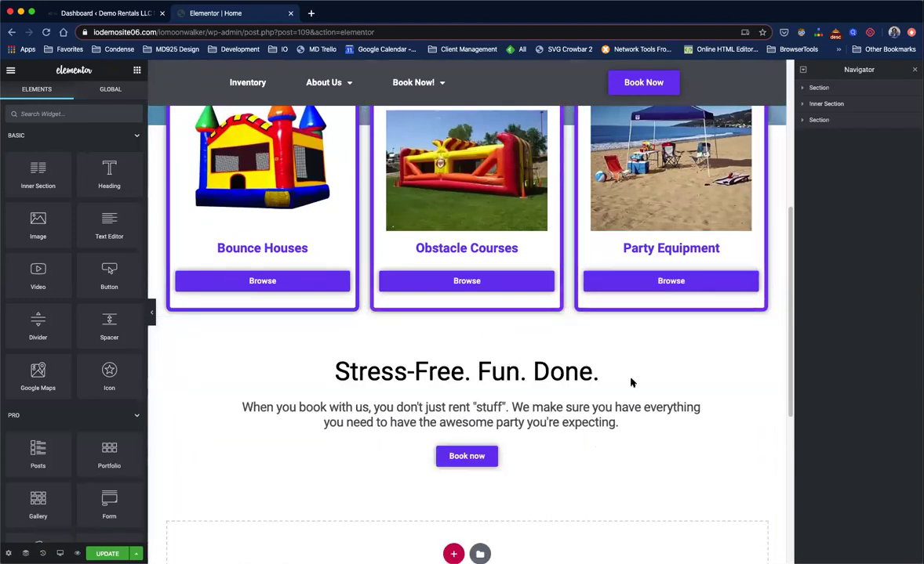
- Replace the Bounce Houses card's image with the Dalmatian bounce house picture from the media library and save the page
scroll(631, 382, "up", 3)
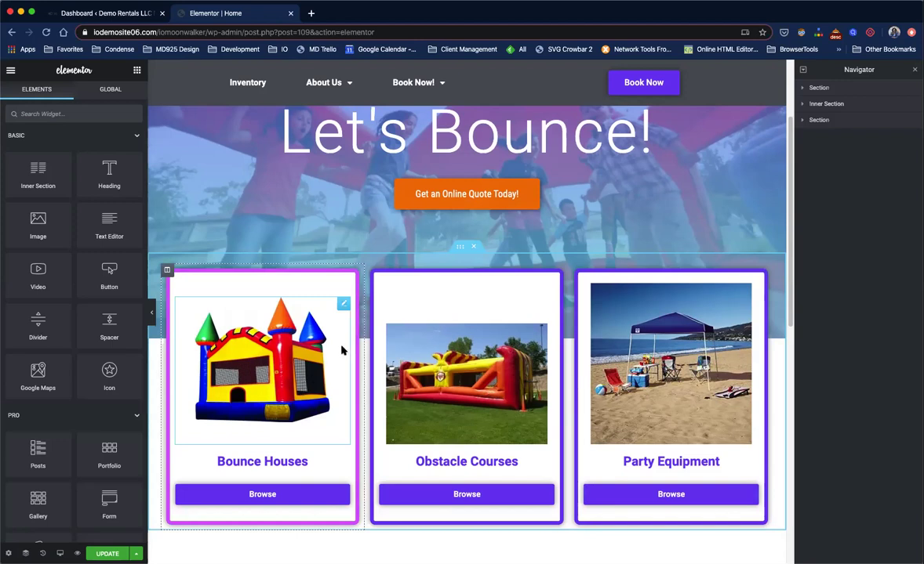
left_click(344, 305)
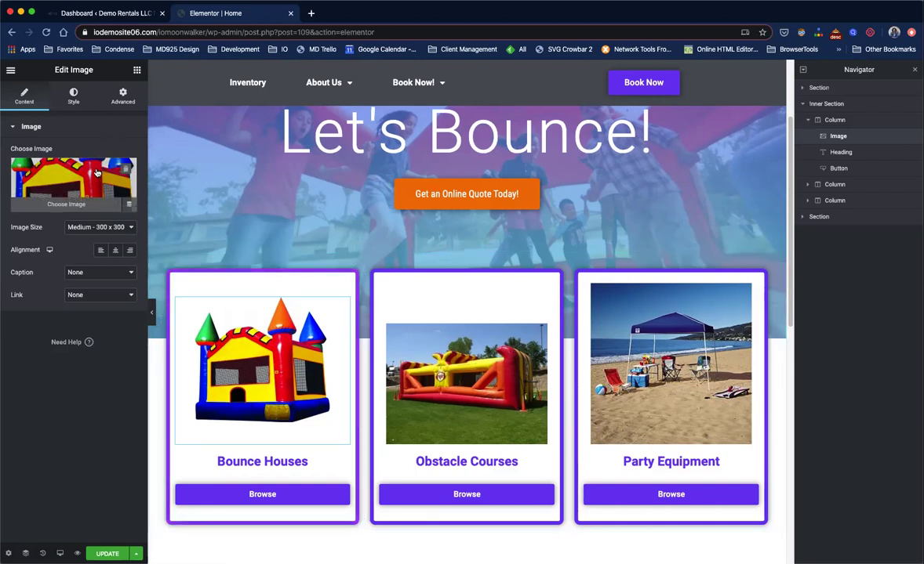
left_click(54, 178)
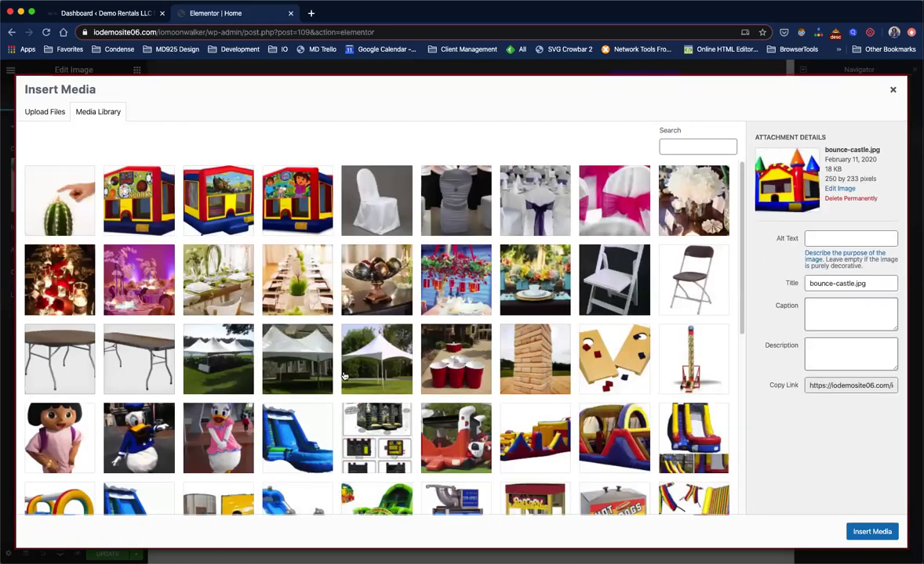
scroll(431, 367, "down", 3)
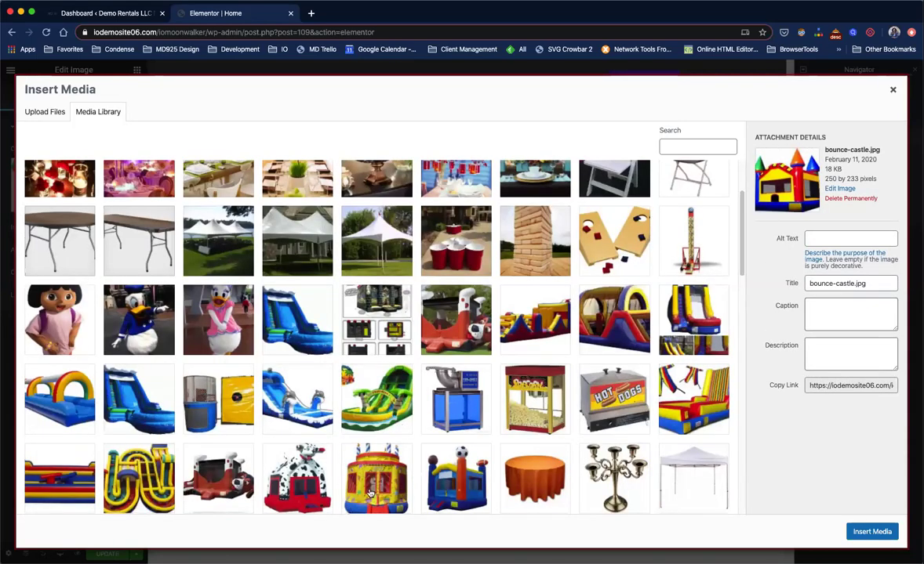
left_click(311, 487)
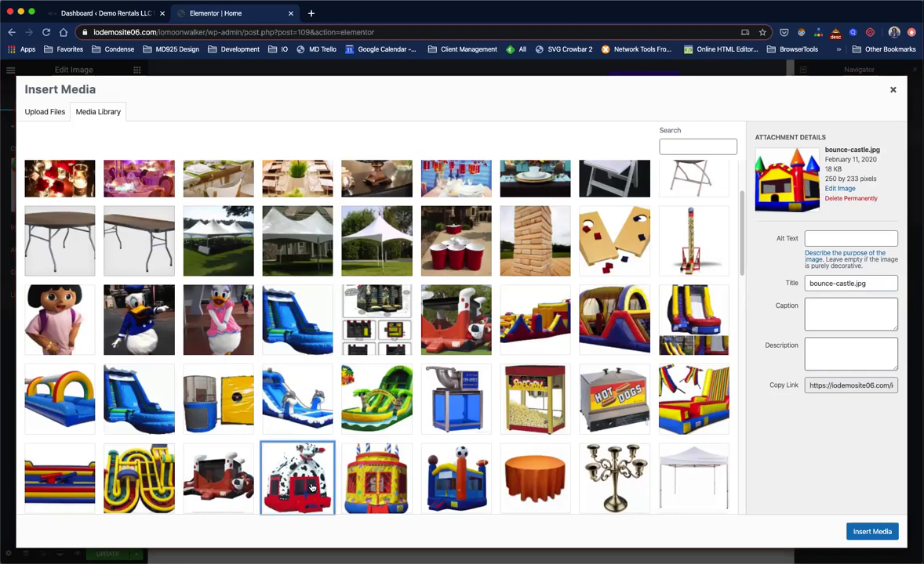
left_click(884, 532)
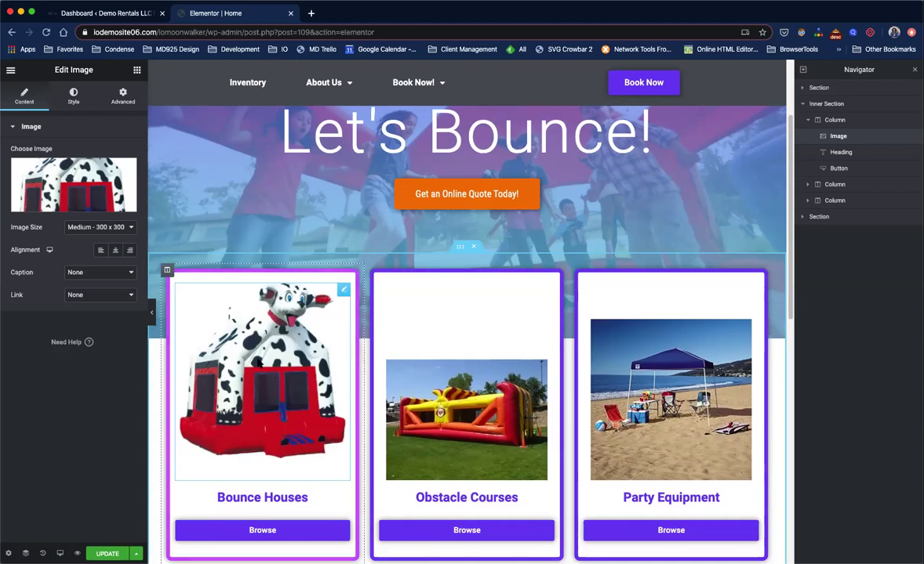
key("super+s")
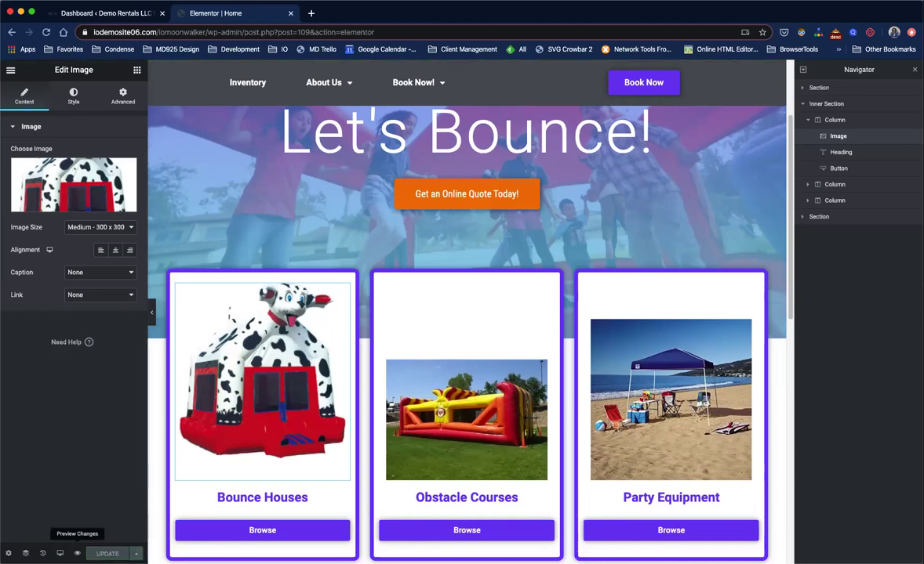
- Preview the home page in a new tab and check the Bounce Houses card and the area below the cards
left_click(77, 554)
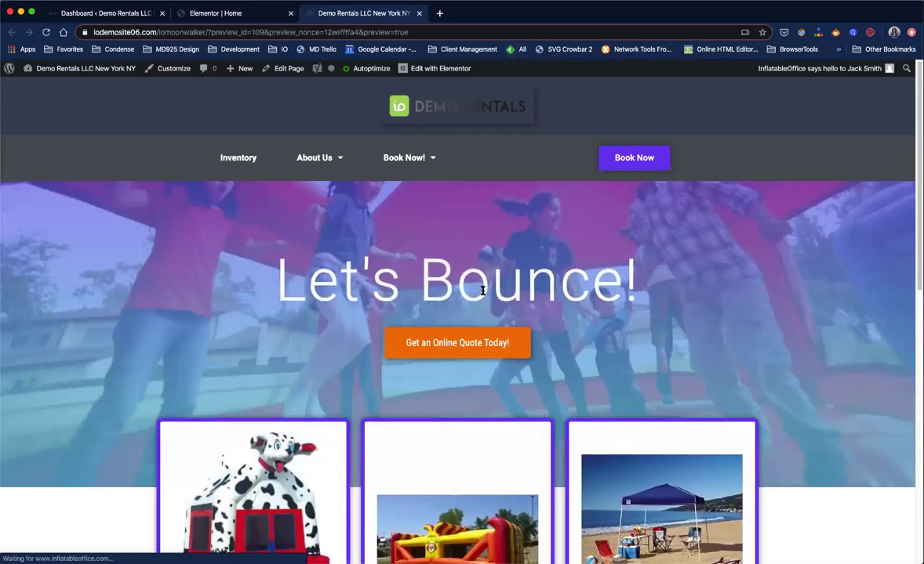
scroll(489, 313, "down", 2)
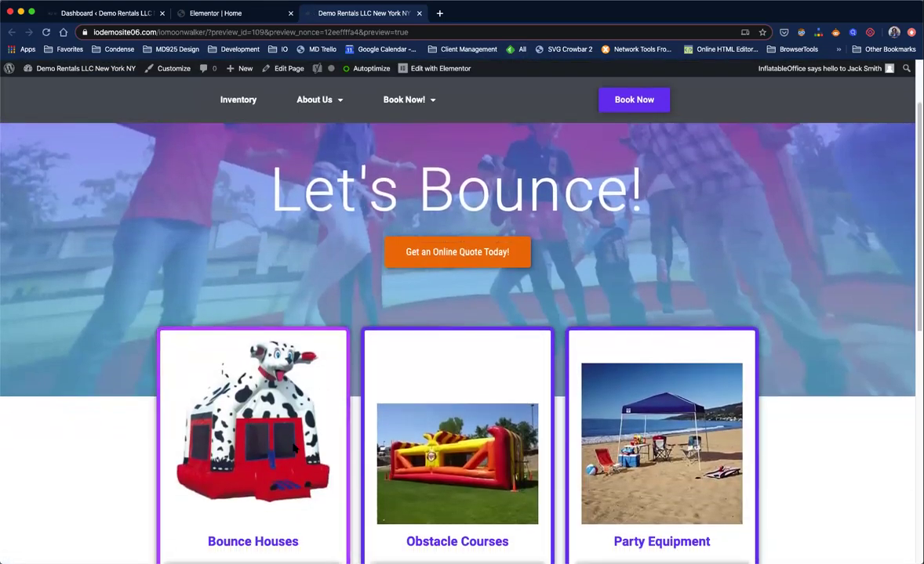
scroll(291, 423, "down", 4)
scroll(302, 252, "up", 1)
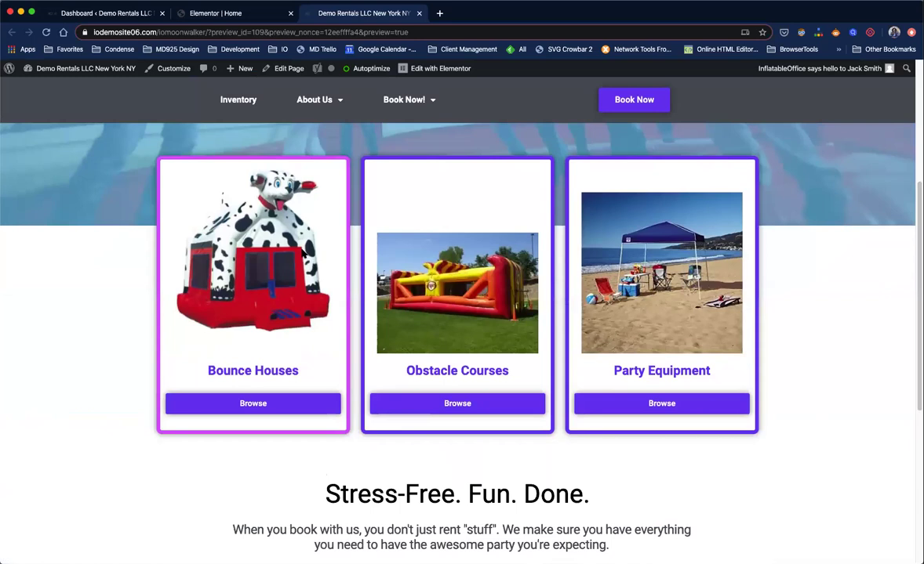
- Back in the Elementor editor, add a Gallery widget directly above the "Stress-Free. Fun. Done." heading
left_click(215, 13)
scroll(421, 358, "down", 5)
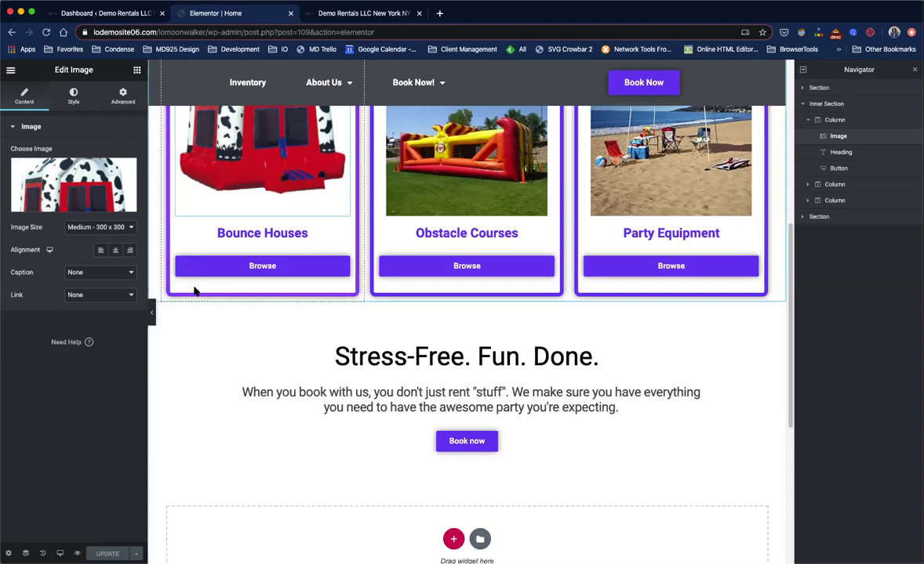
left_click(137, 71)
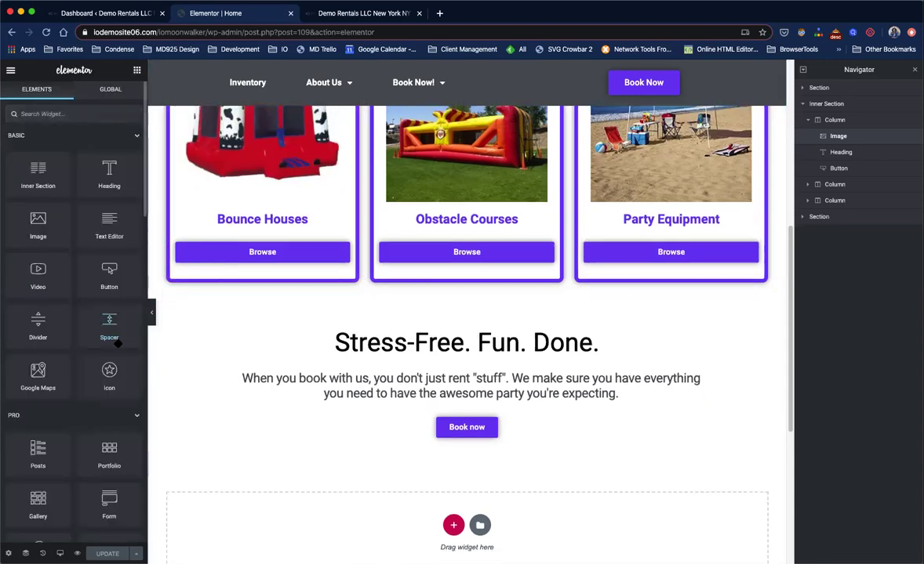
scroll(38, 476, "down", 1)
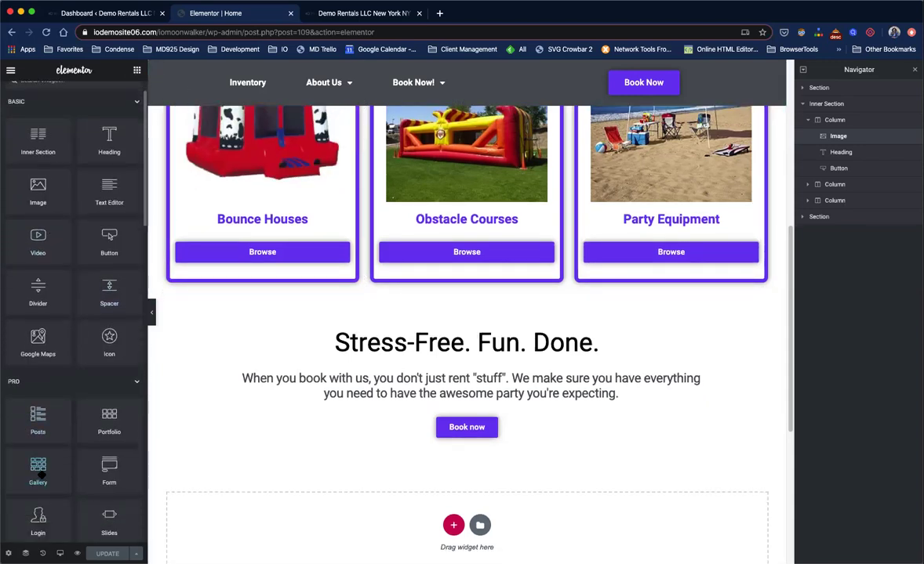
scroll(45, 426, "up", 1)
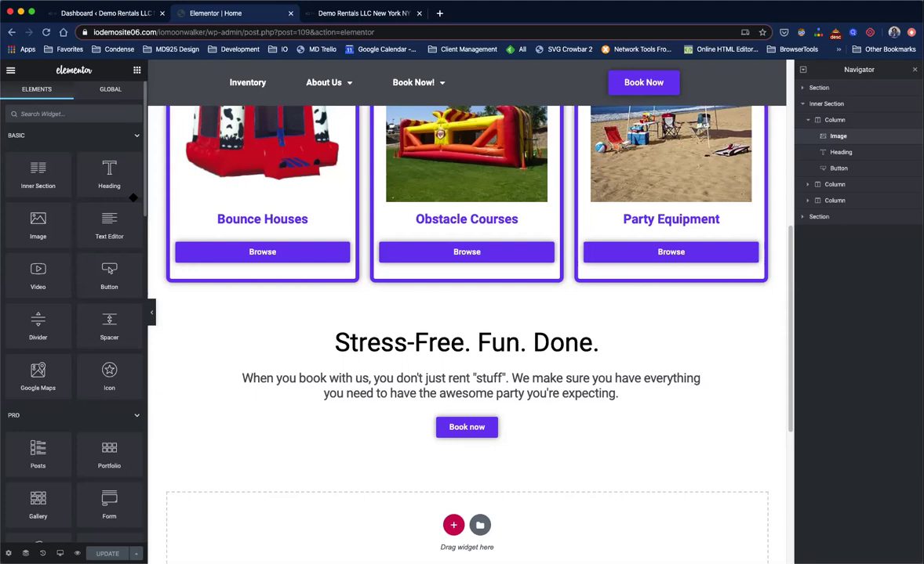
scroll(76, 405, "down", 3)
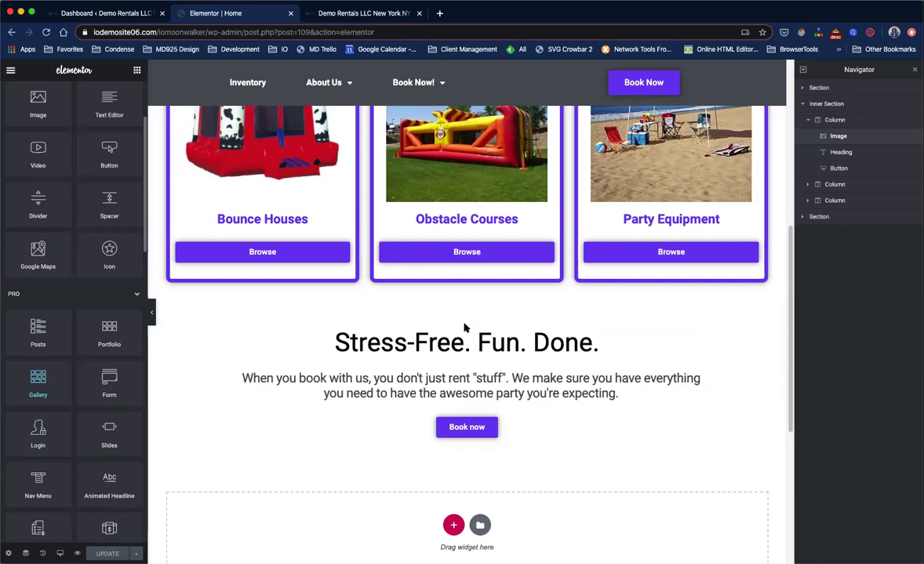
left_click_drag(464, 334, 463, 335)
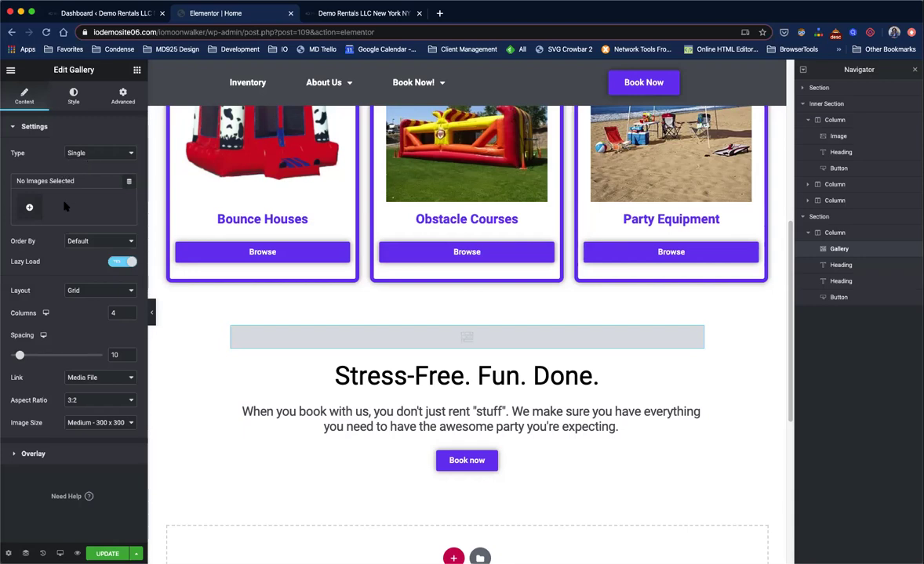
- Fill the new gallery with the sports, Noah's ark and Dora bounce house pictures from the media library, without captions
left_click(30, 210)
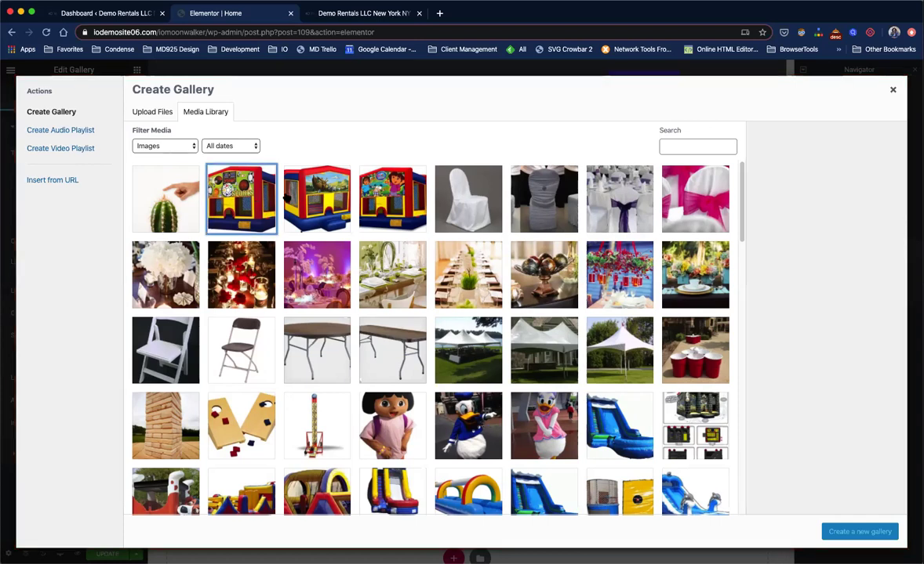
left_click(255, 198)
left_click(317, 200)
left_click(378, 206)
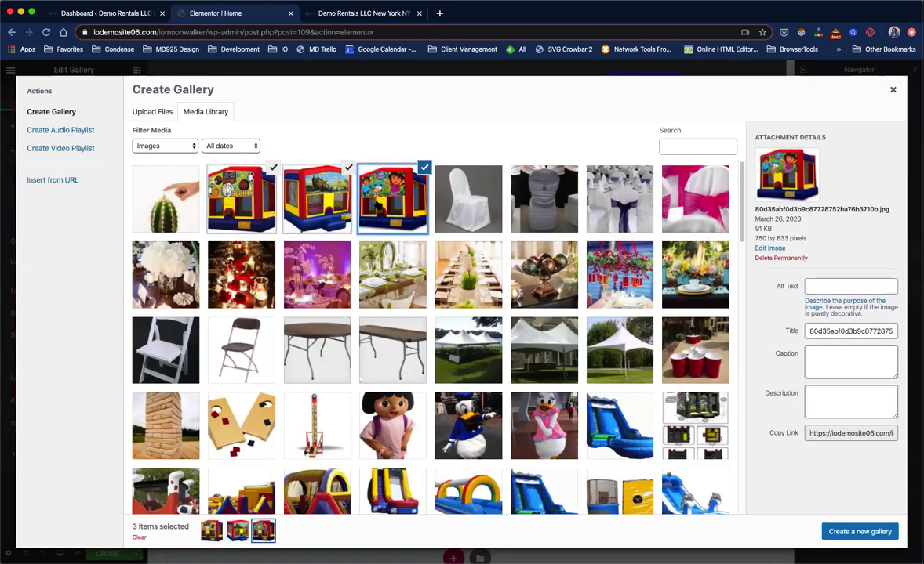
left_click(863, 533)
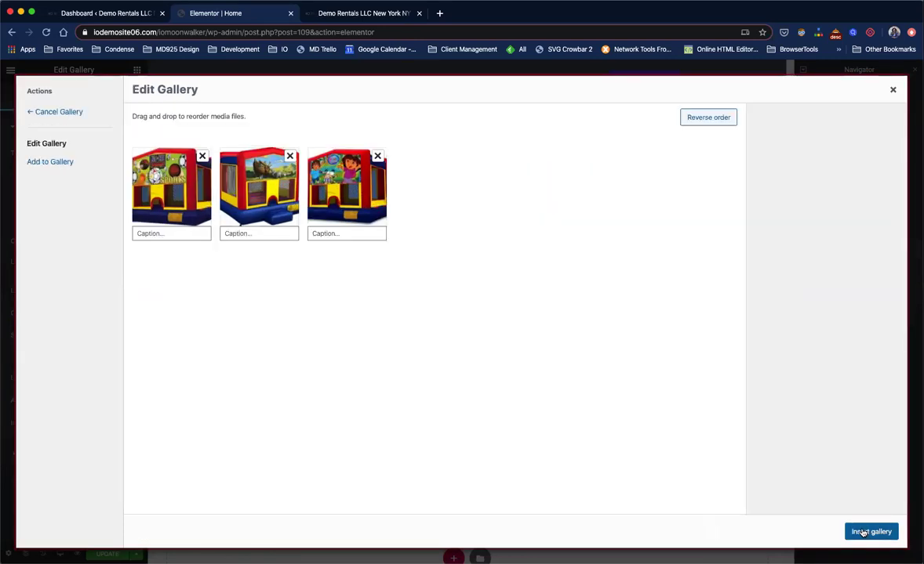
left_click(164, 232)
left_click(272, 232)
left_click(324, 236)
left_click(187, 233)
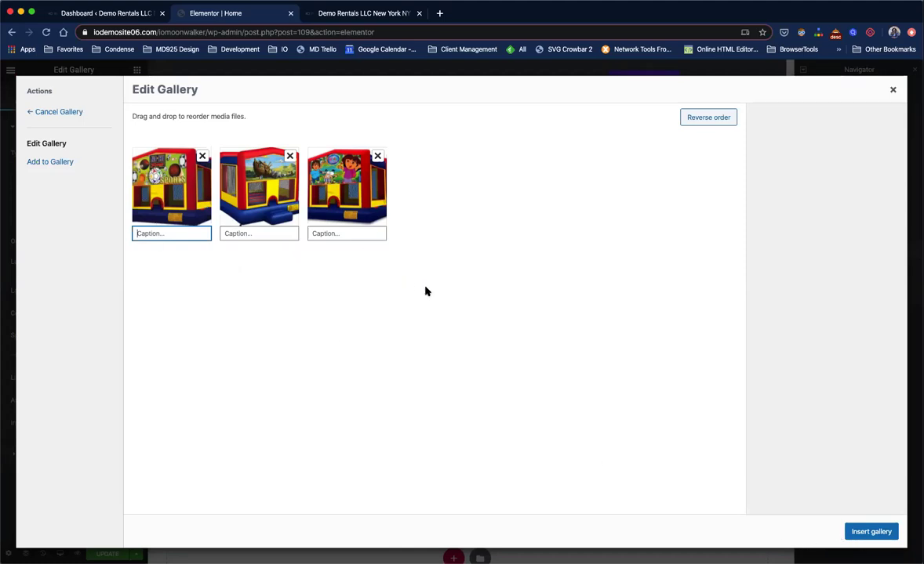
left_click(870, 532)
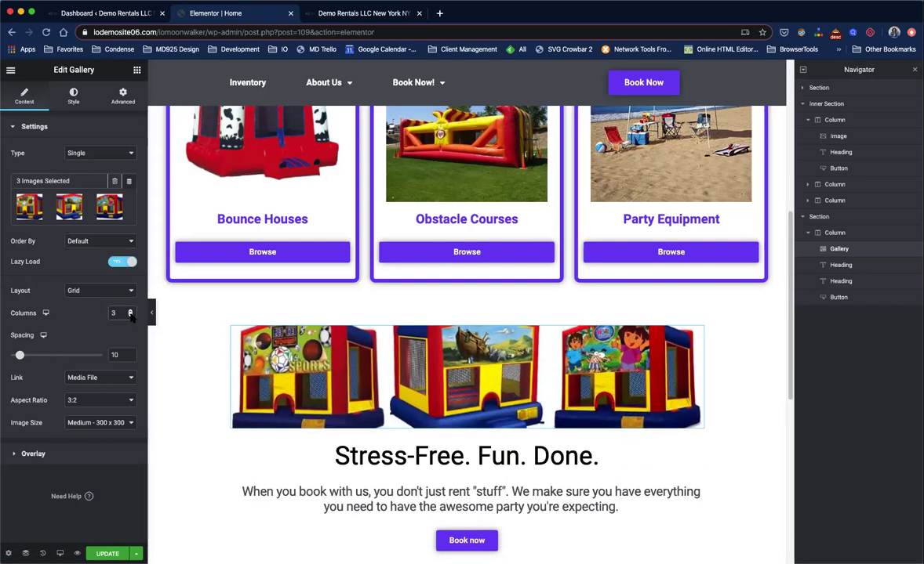
- Set the gallery to 3 columns with a spacing of 59, and change its layout to Masonry after trying Justified
left_click_drag(20, 356, 65, 356)
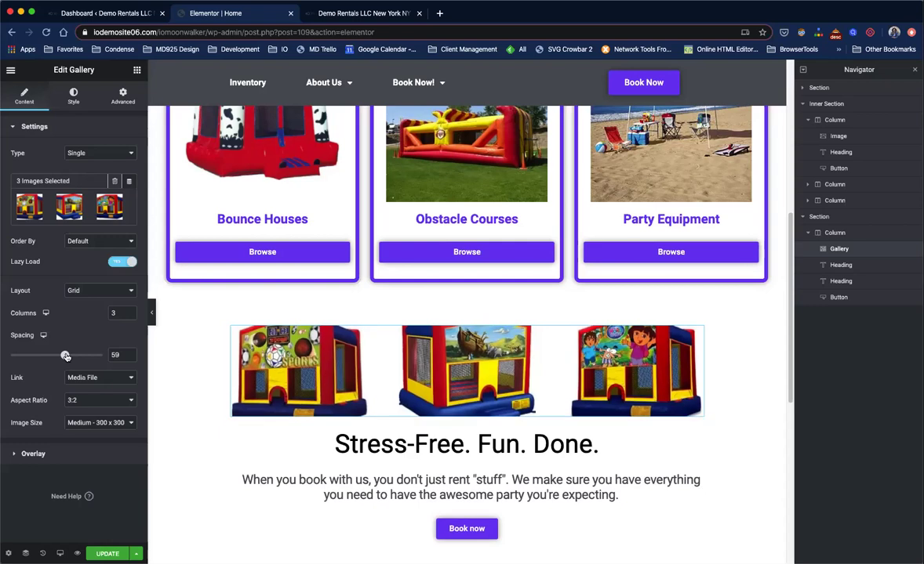
left_click(89, 292)
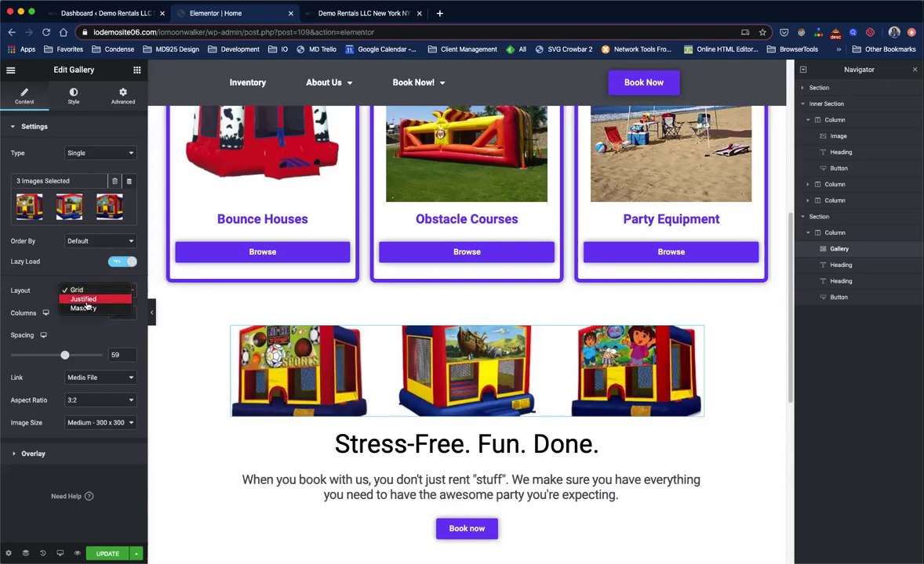
left_click(83, 300)
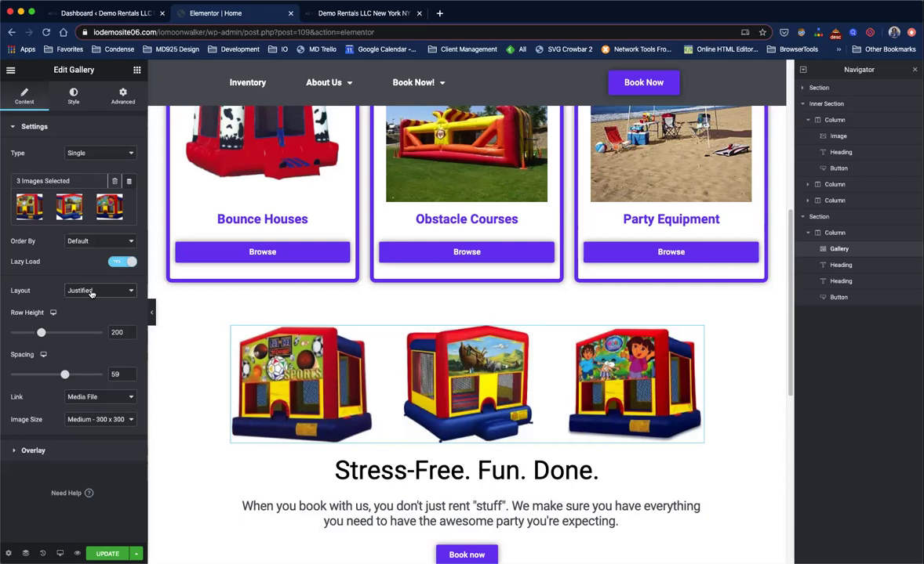
left_click(91, 293)
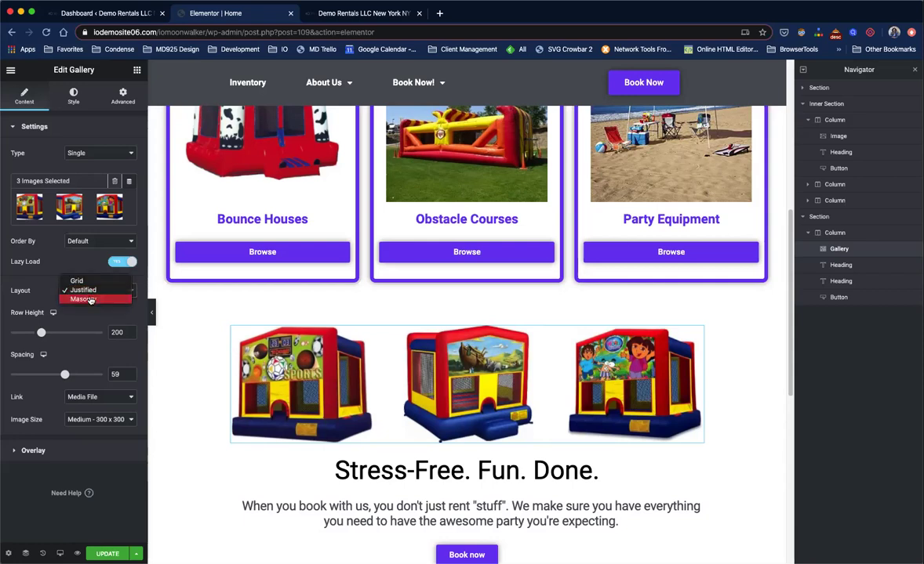
left_click(84, 300)
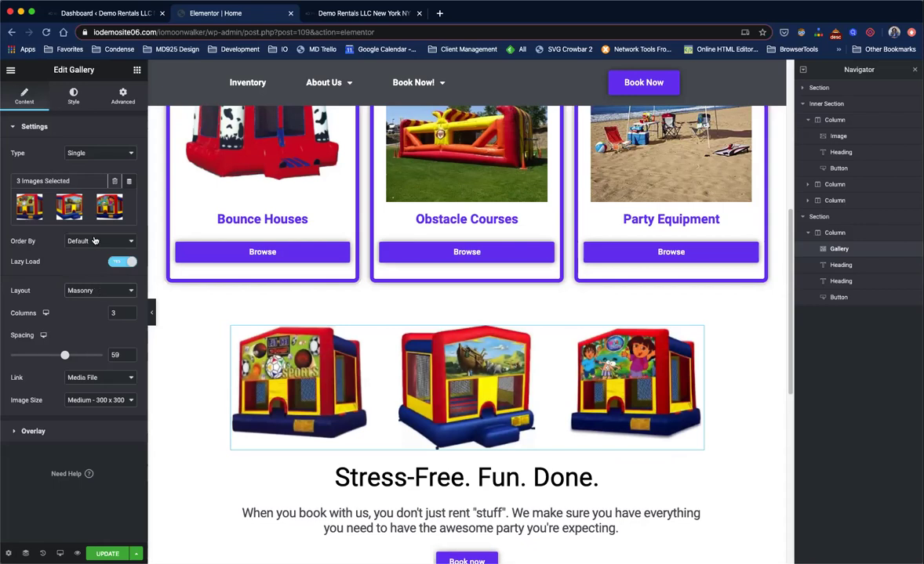
- Add the Daisy Duck mascot picture from the media library to the gallery as its fourth image
left_click(67, 196)
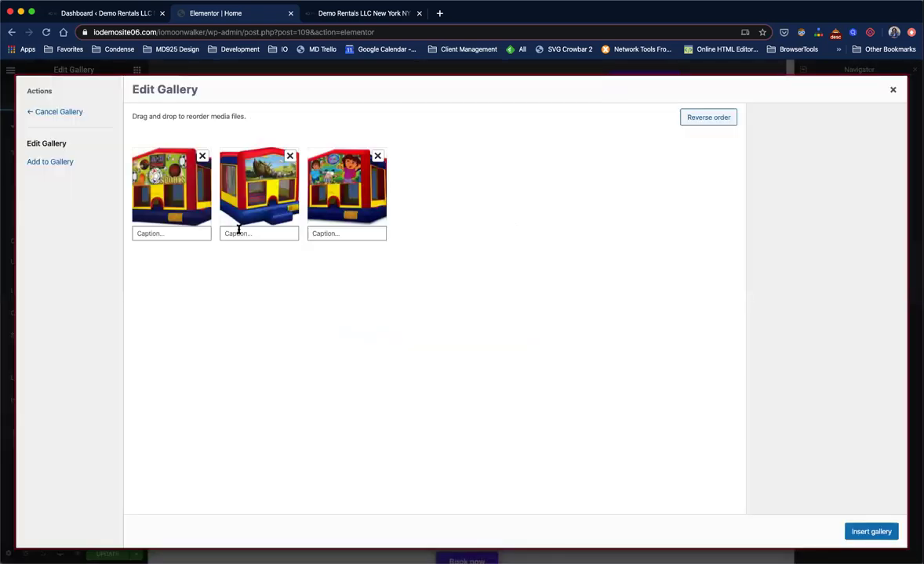
left_click(63, 164)
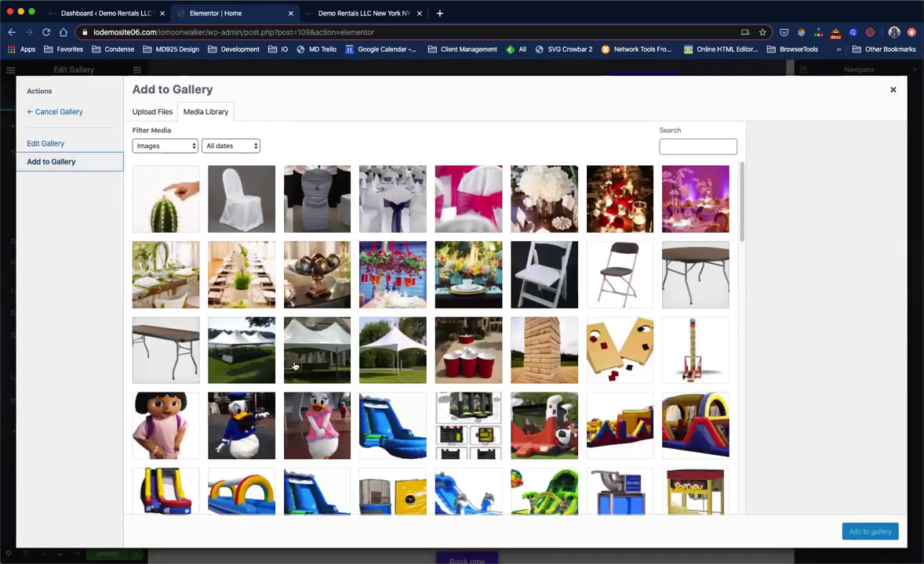
left_click(296, 397)
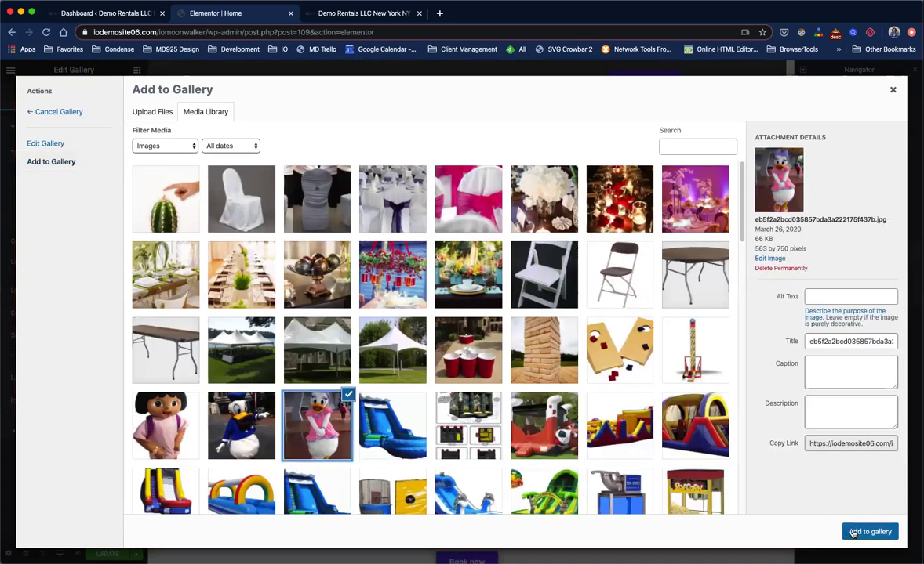
left_click(853, 533)
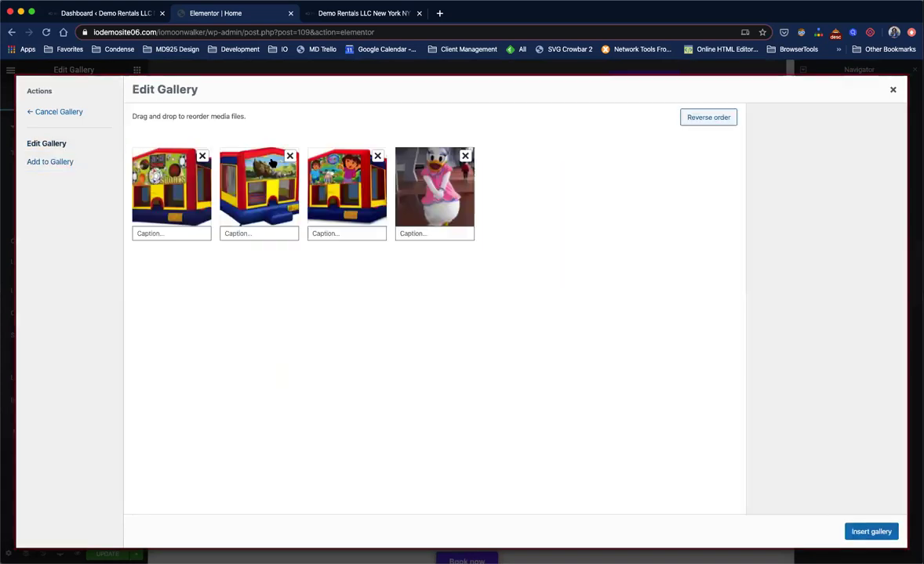
left_click(869, 532)
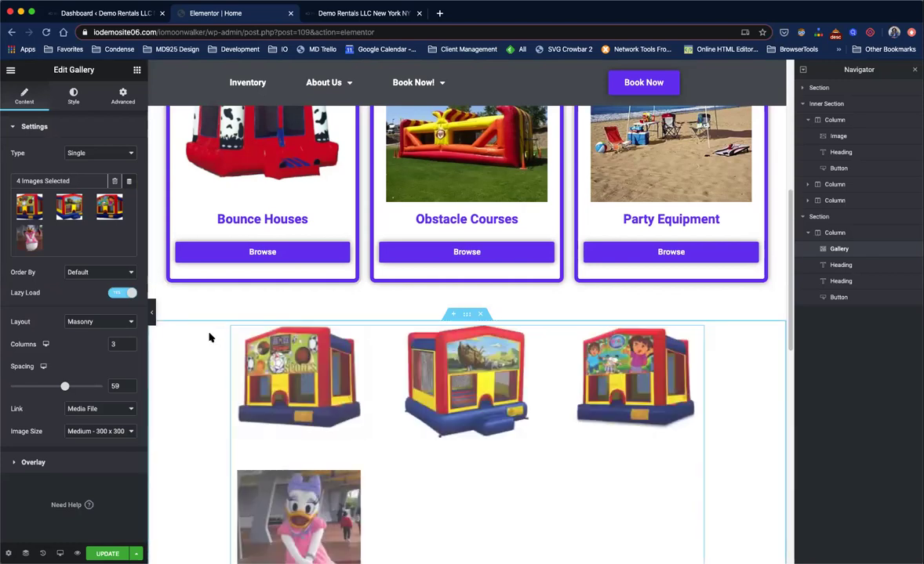
- Try the Justified and Grid layouts on the four-image gallery, and return it to Masonry
scroll(348, 456, "down", 4)
scroll(319, 312, "up", 3)
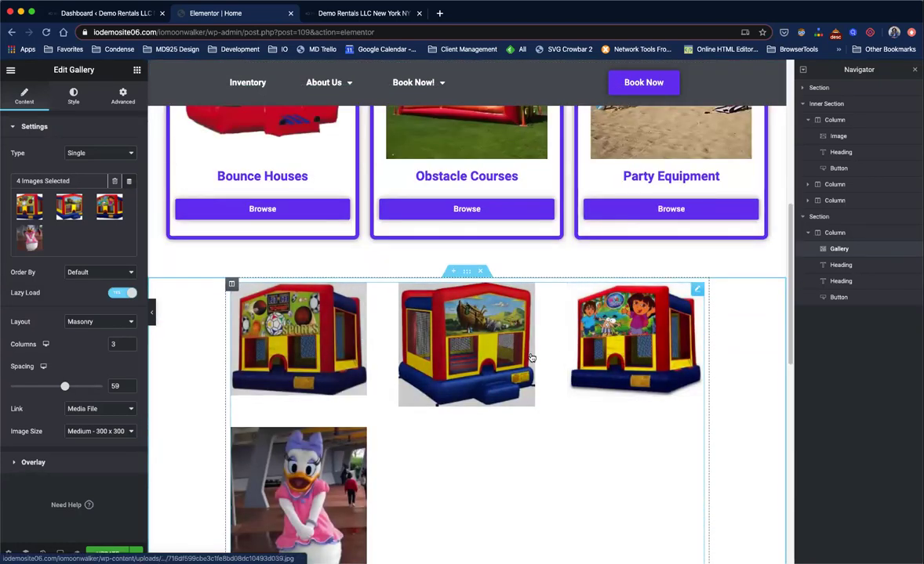
scroll(353, 359, "down", 1)
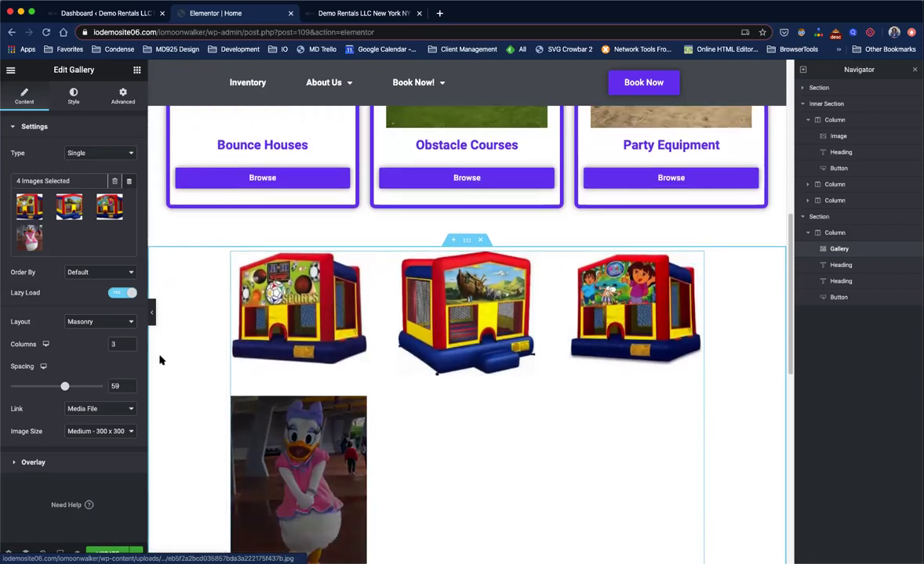
left_click(84, 322)
left_click(84, 322)
left_click(83, 321)
left_click(83, 312)
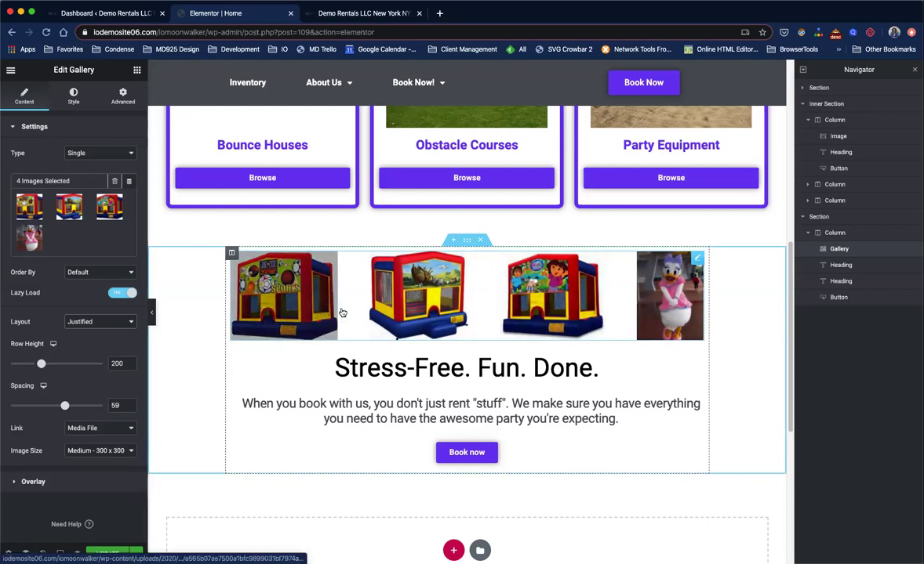
left_click(73, 322)
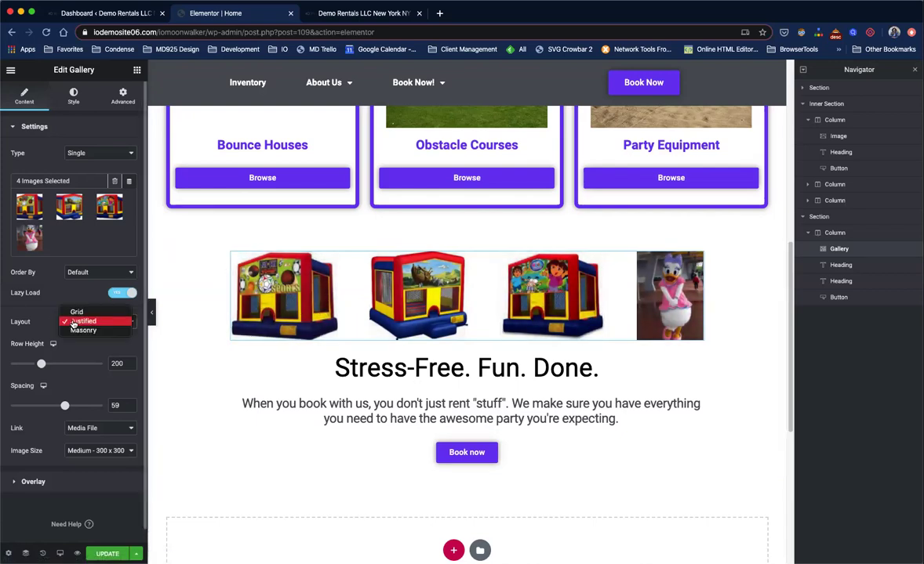
left_click(74, 313)
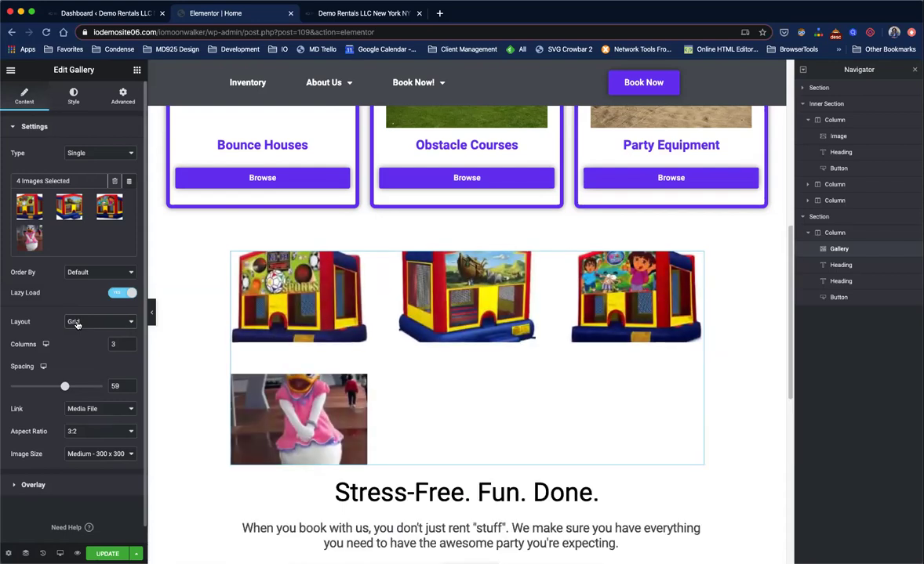
left_click(76, 323)
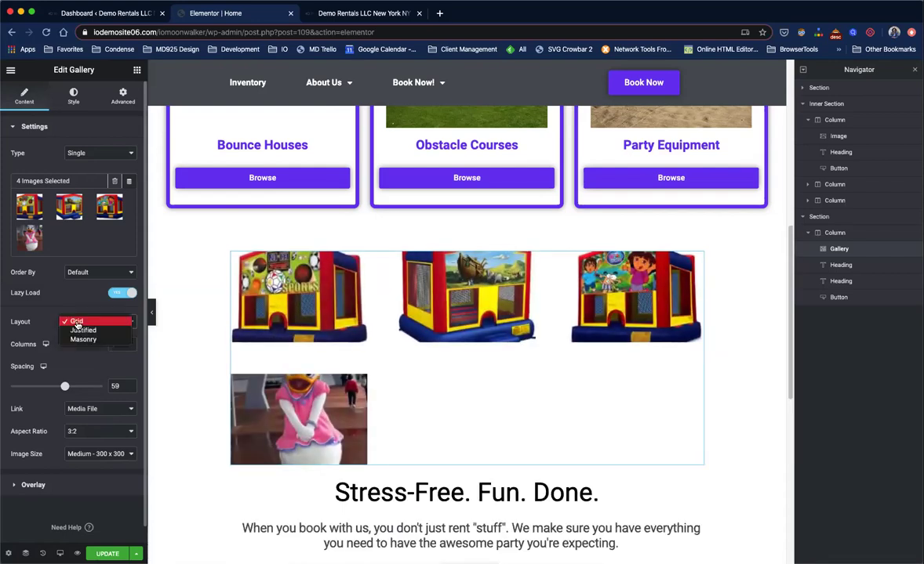
left_click(80, 341)
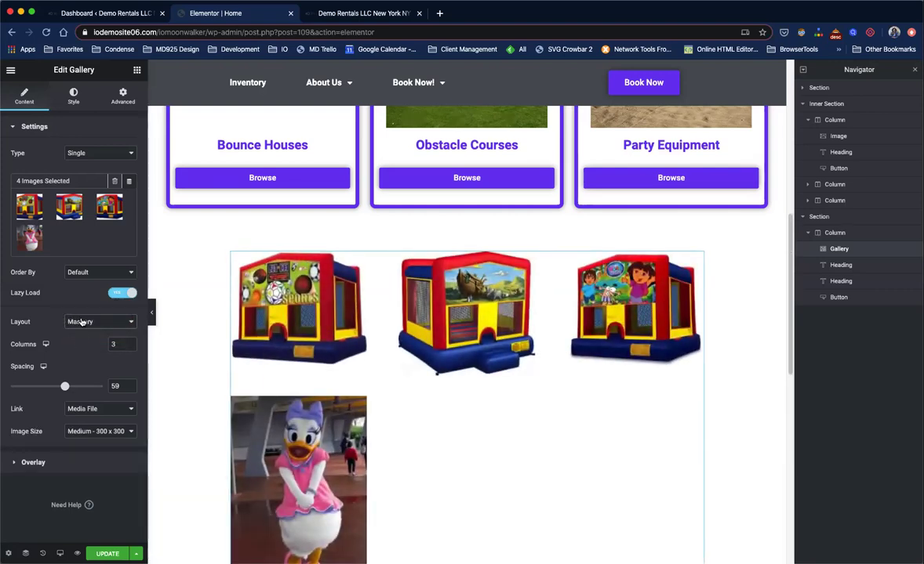
- Switch the gallery to Justified once more for comparison, and set it back to Masonry
left_click(80, 323)
left_click(82, 312)
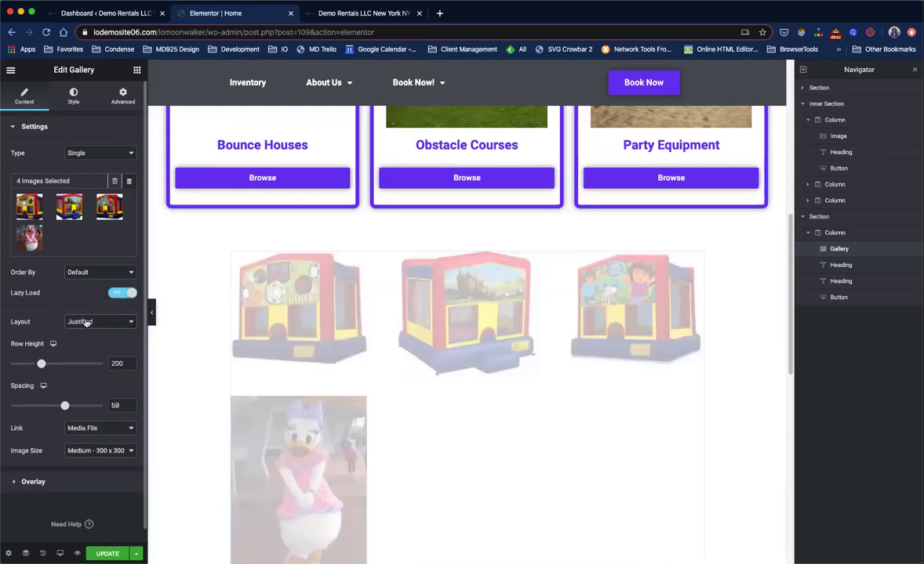
left_click(86, 323)
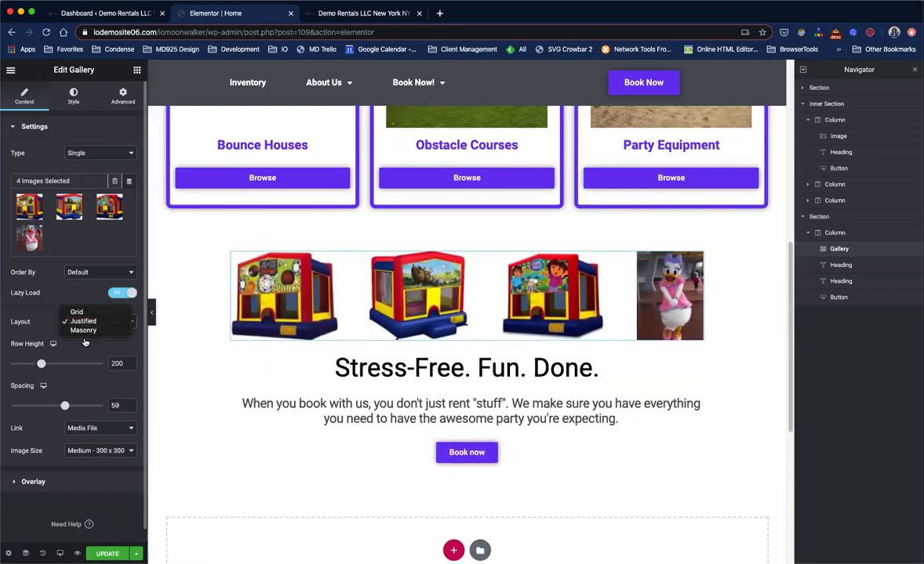
left_click(83, 330)
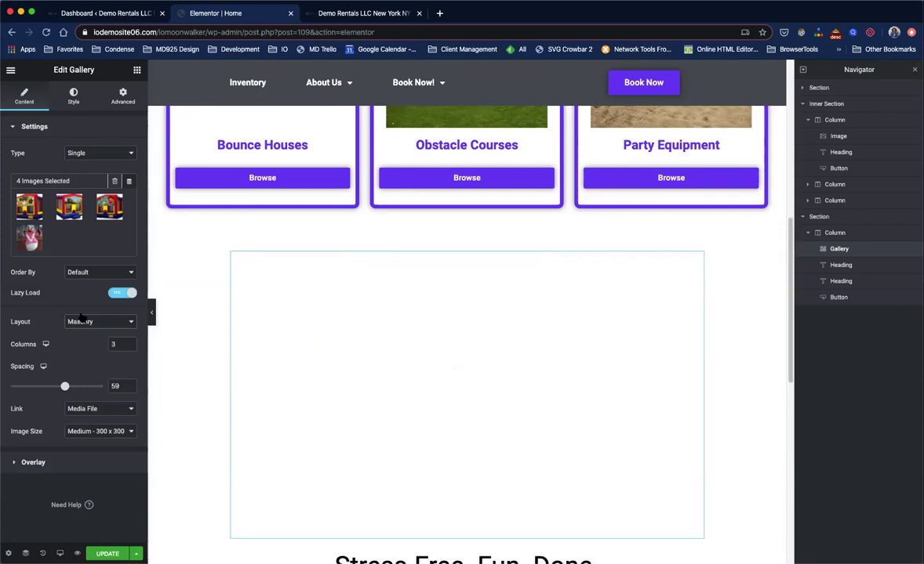
- Leave the gallery order at Default, and try Custom URL as the image link before restoring Media File
left_click(94, 272)
left_click(70, 273)
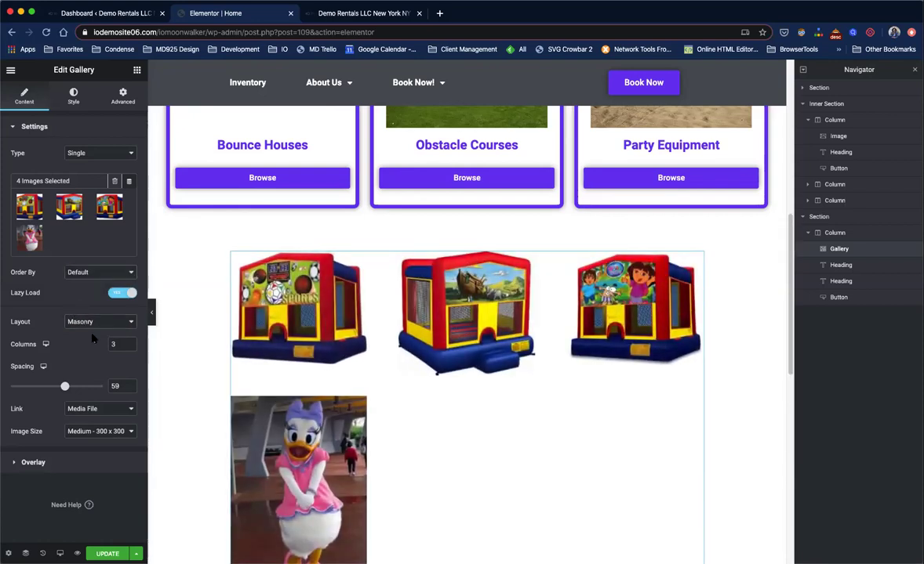
left_click(112, 410)
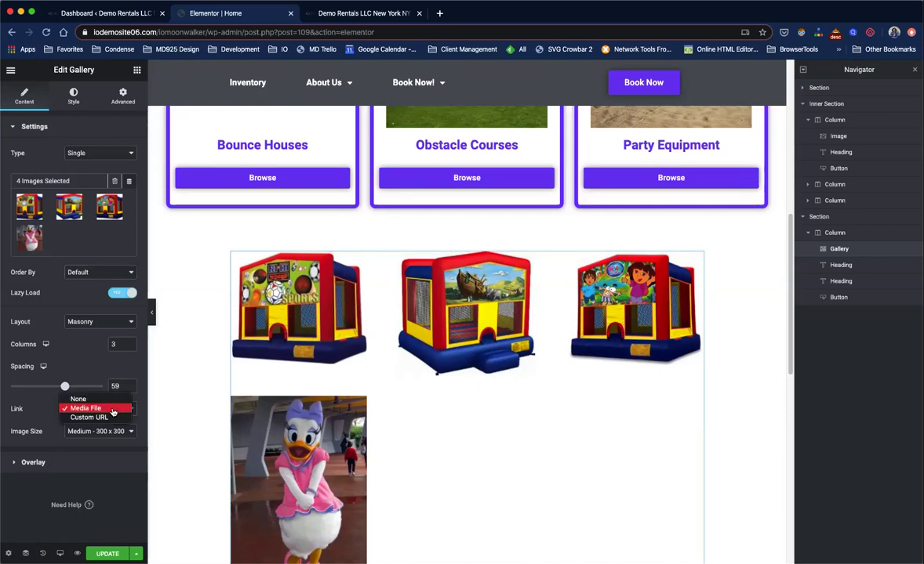
left_click(91, 417)
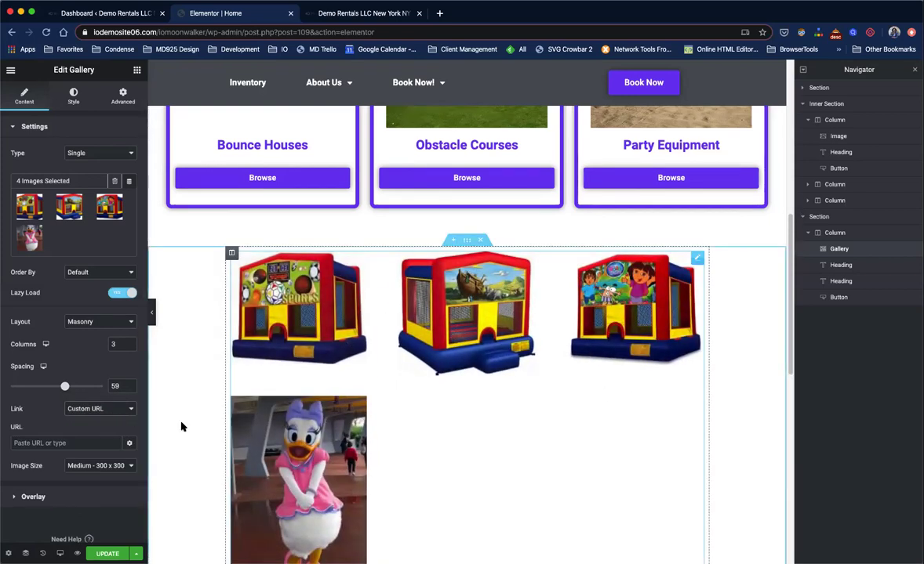
left_click(101, 409)
left_click(96, 400)
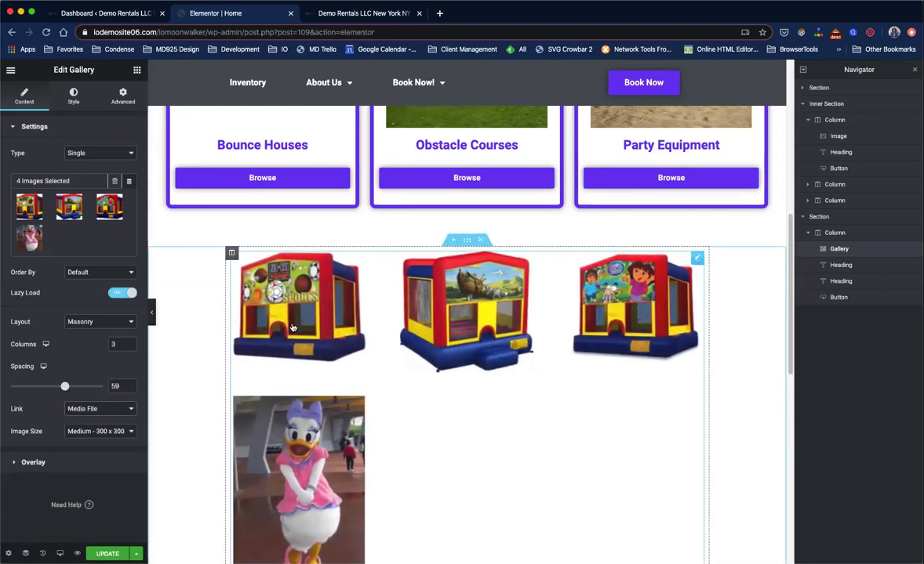
- Open the sports and Noah's ark gallery images enlarged one at a time, close each, and review the gallery below the category cards
left_click(291, 321)
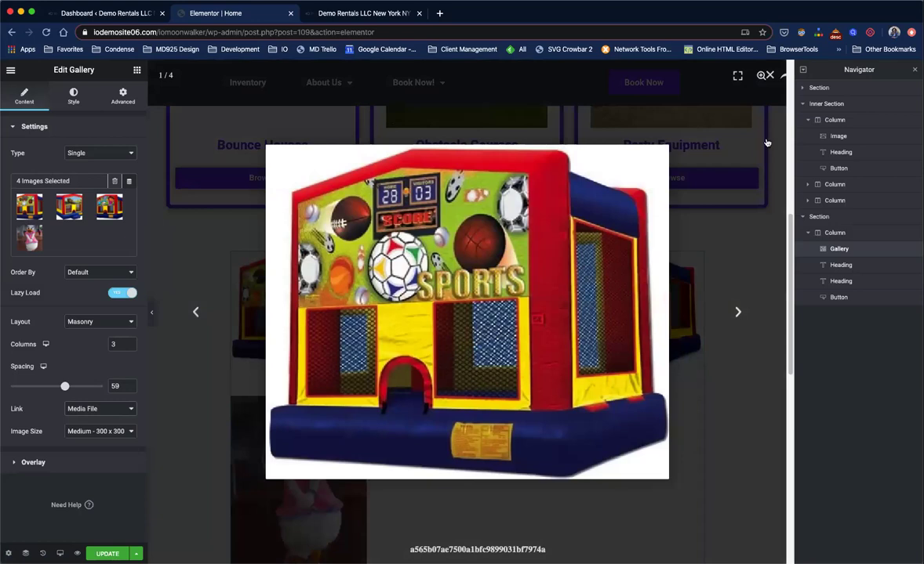
left_click(769, 75)
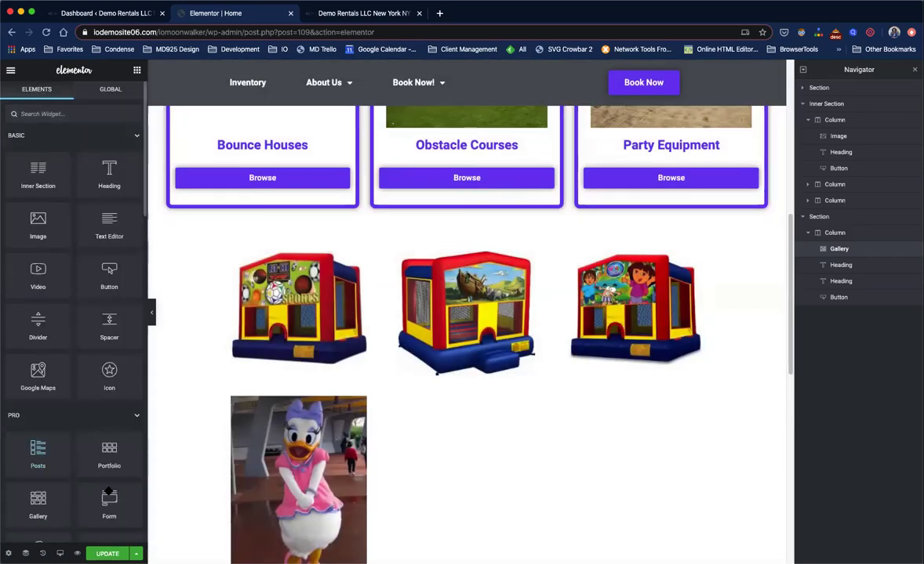
scroll(280, 471, "down", 3)
scroll(280, 471, "up", 3)
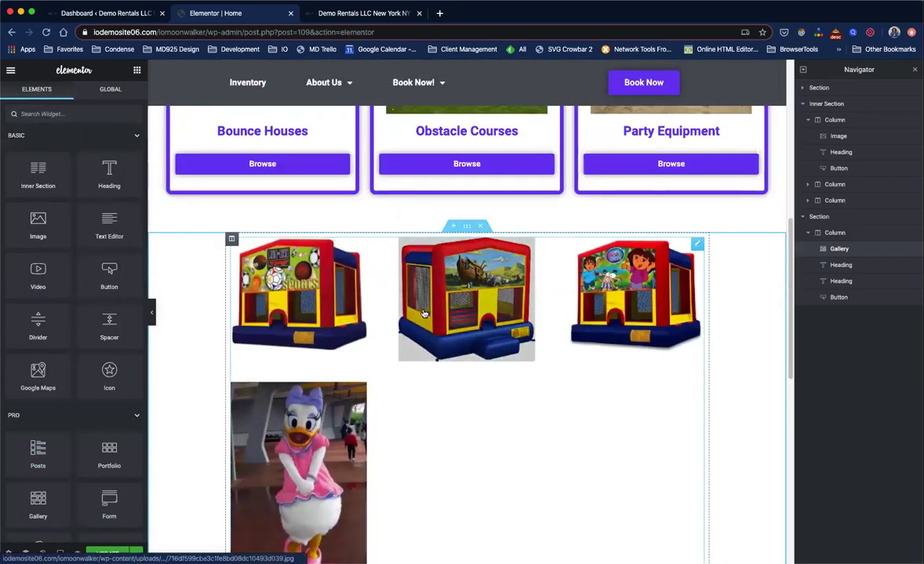
left_click(463, 302)
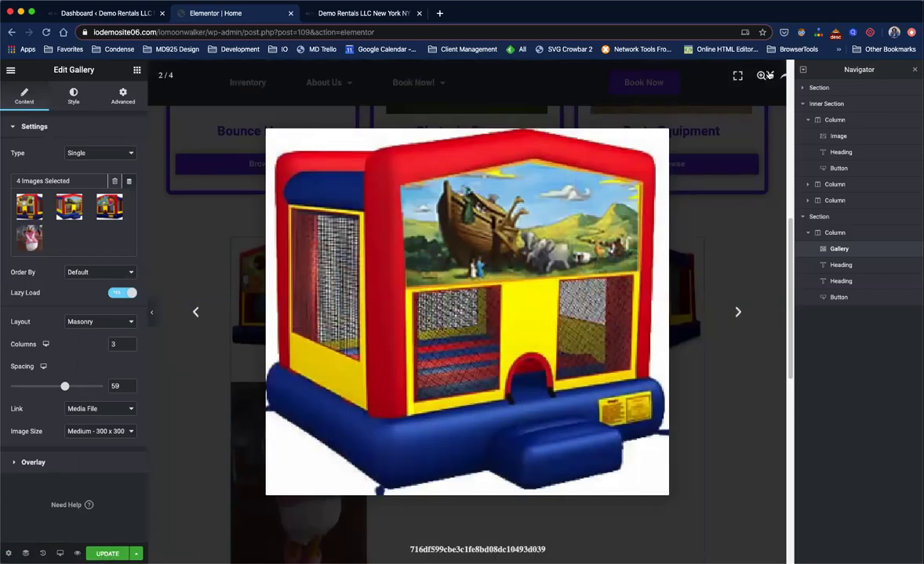
left_click(770, 75)
scroll(514, 409, "down", 1)
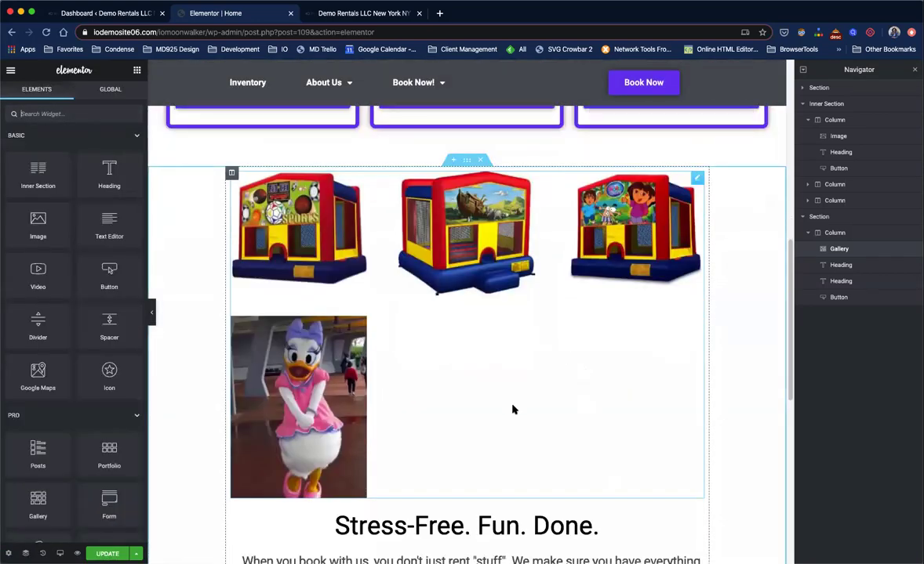
scroll(513, 410, "up", 1)
scroll(448, 314, "up", 4)
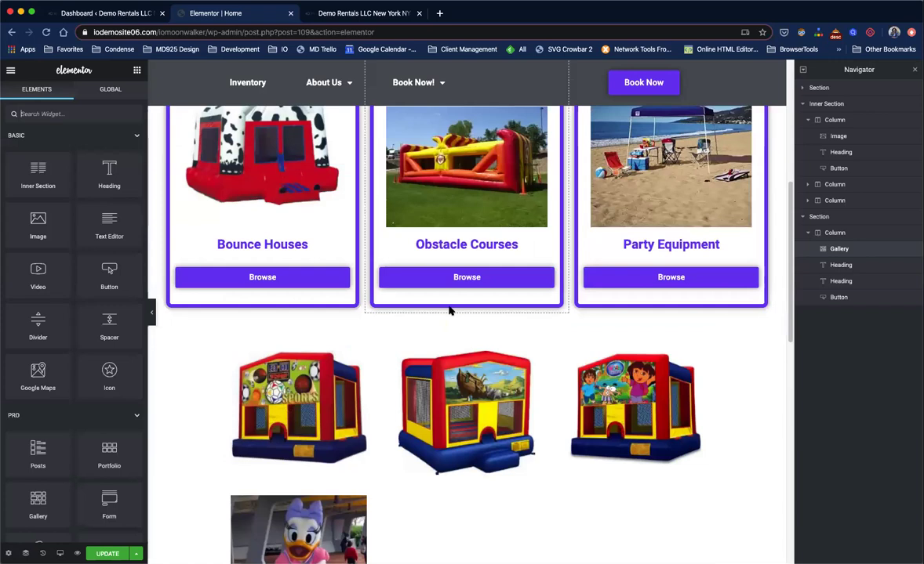
- Remove the Daisy Duck image from the gallery and update the page with the remaining three images
left_click(58, 225)
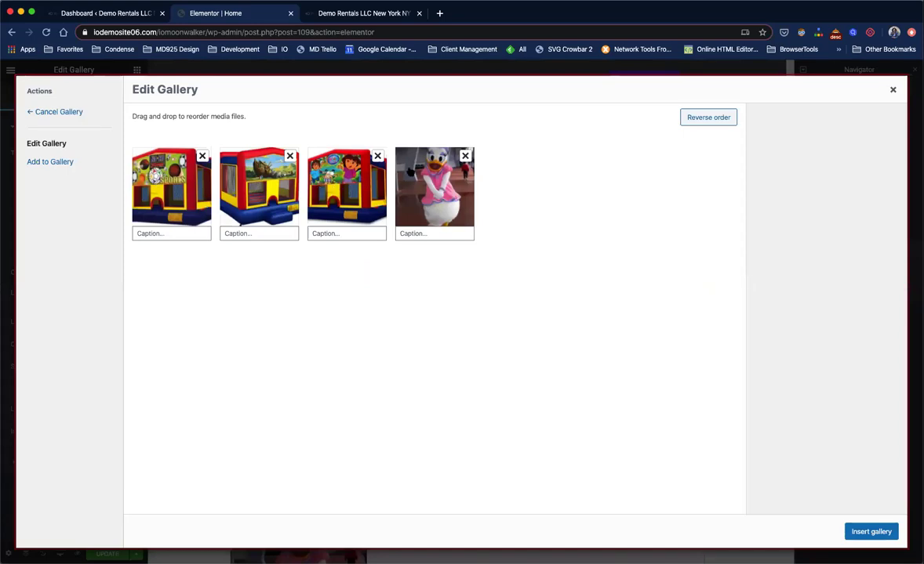
left_click(468, 158)
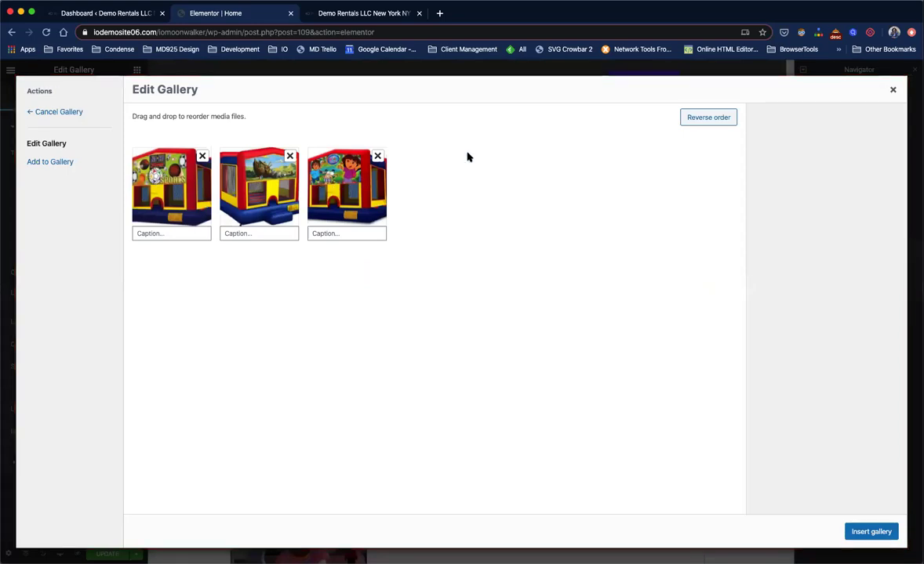
left_click(871, 532)
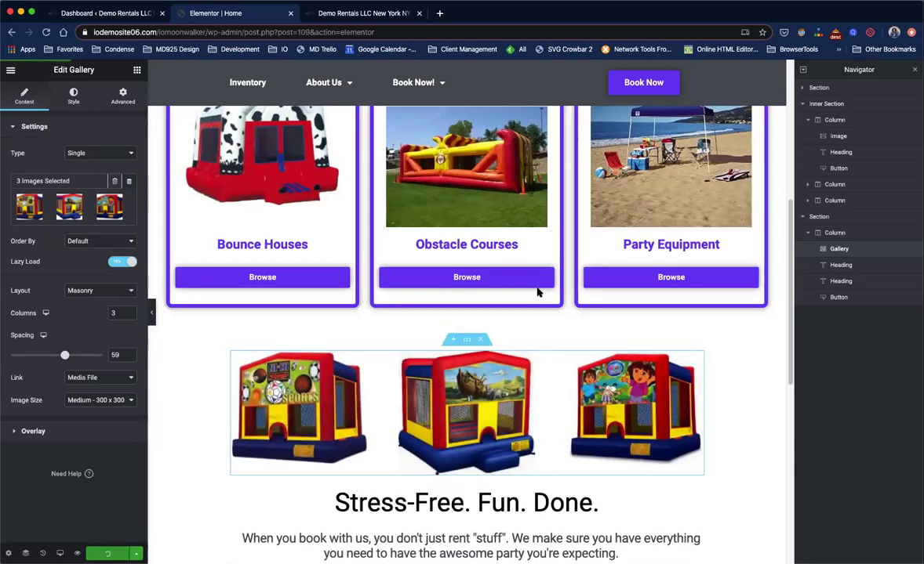
- Switch to the Tablet preview and set the gallery's tablet columns to 3
scroll(541, 315, "down", 2)
scroll(508, 336, "down", 3)
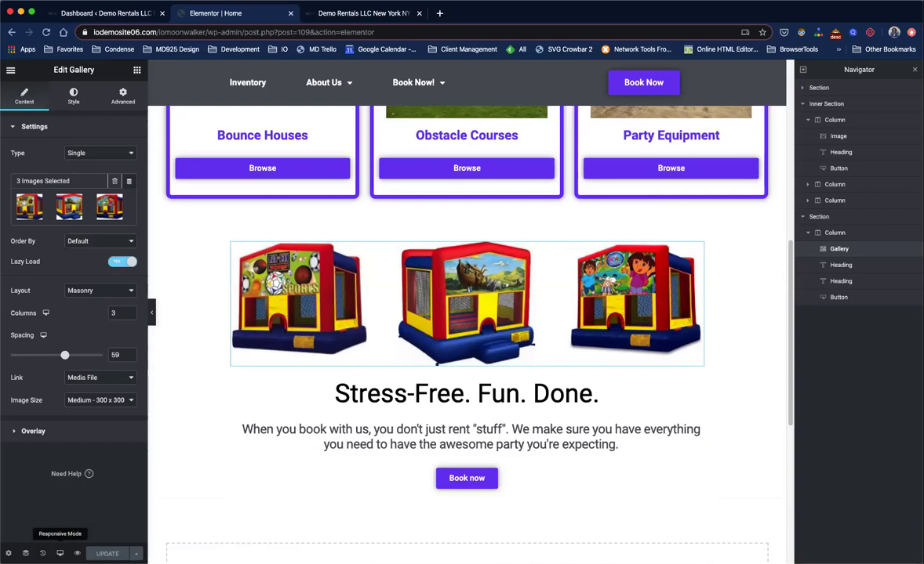
left_click(60, 554)
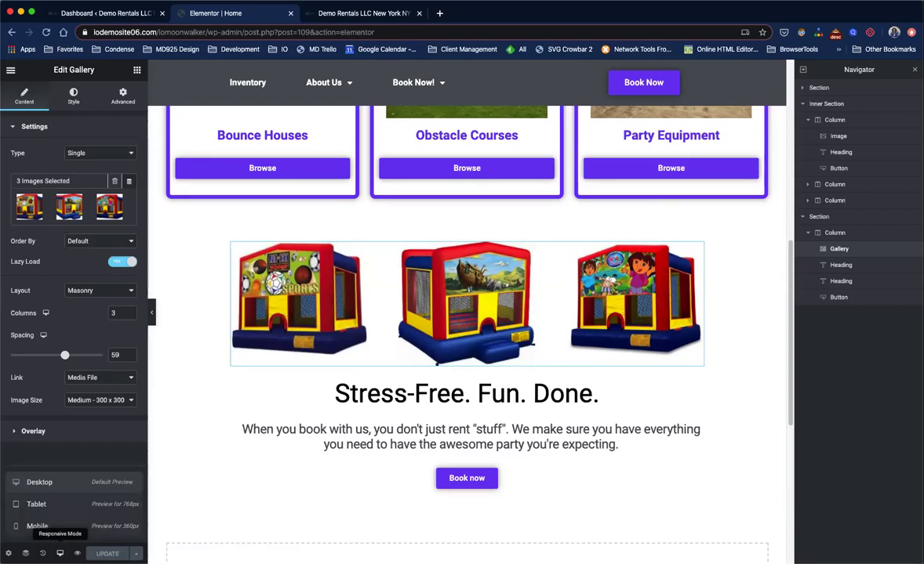
left_click(82, 506)
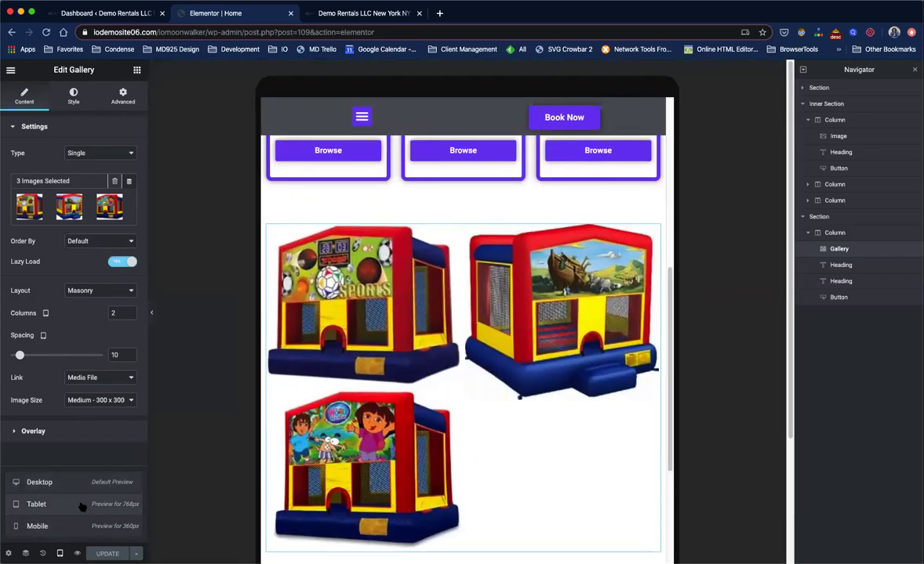
left_click(131, 312)
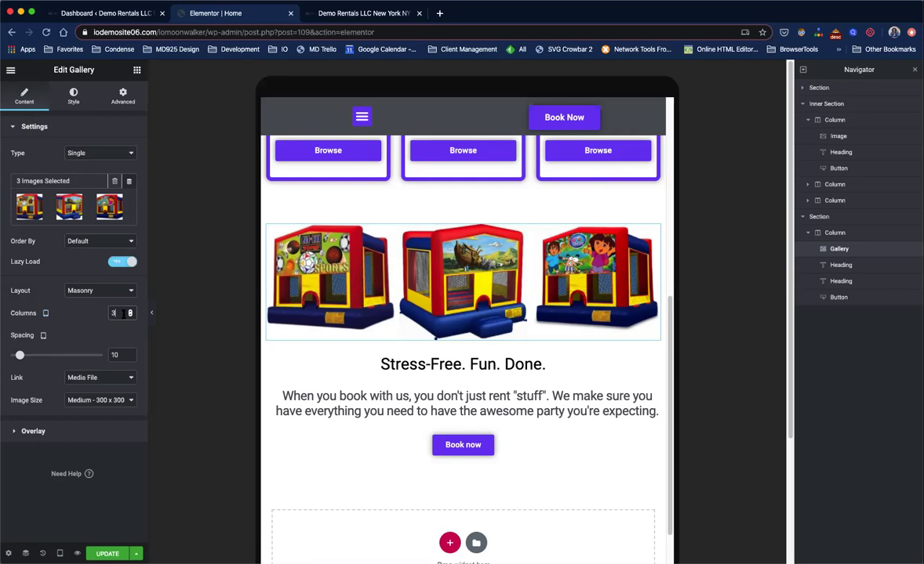
- Check the Desktop preview, set the gallery's columns to 3 for Mobile, and save the page
left_click(59, 554)
left_click(70, 479)
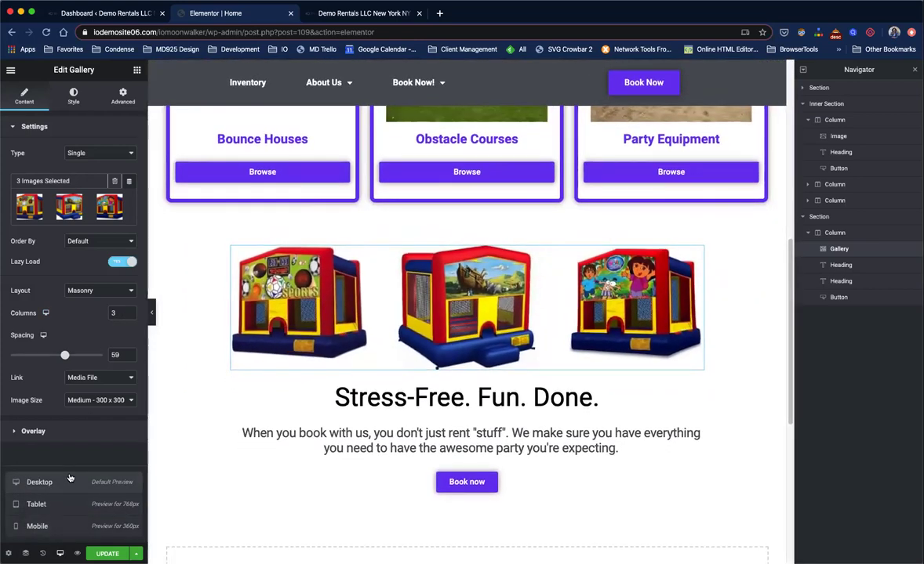
left_click(59, 526)
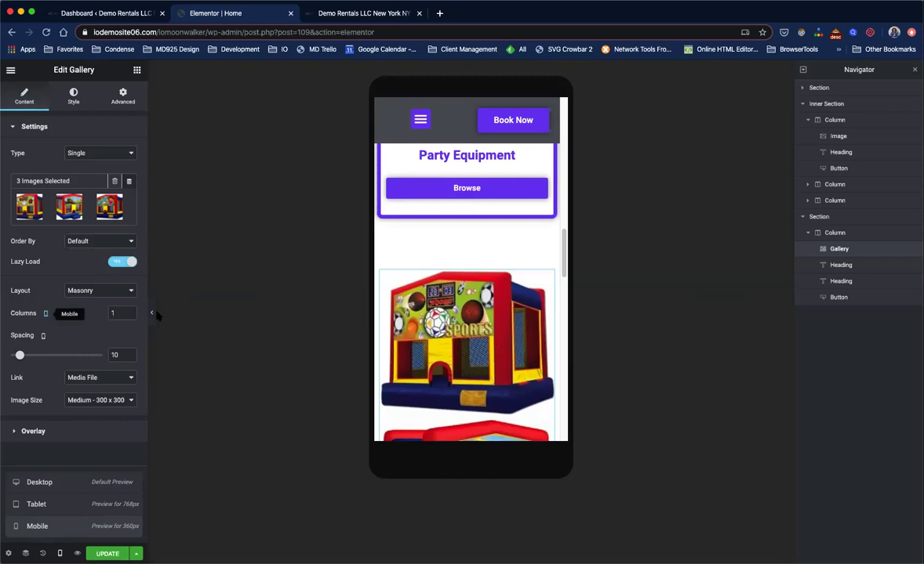
left_click(130, 314)
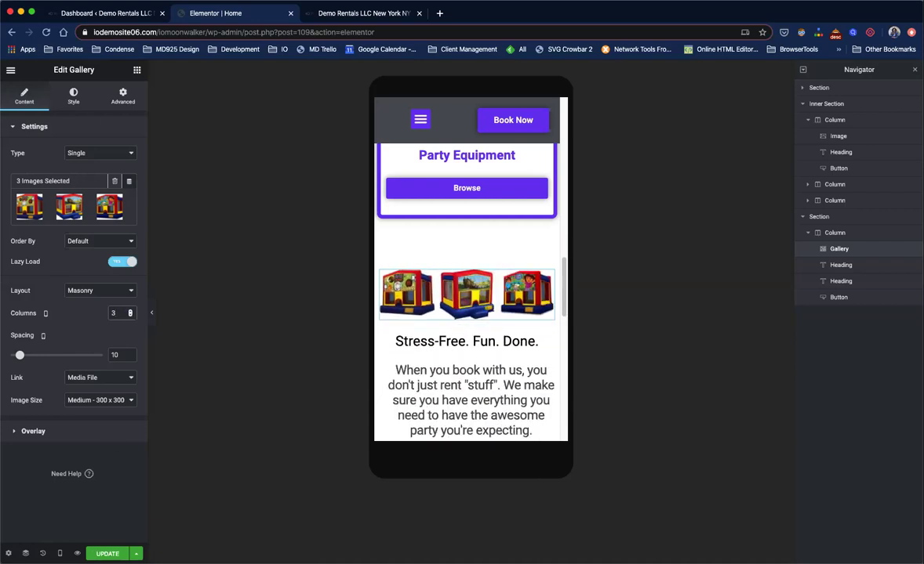
key("super+s")
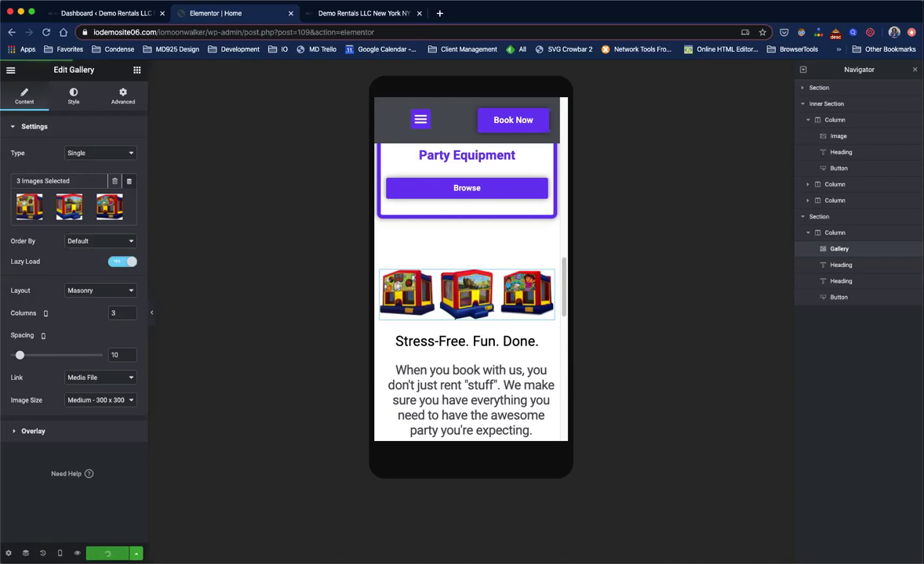
- Preview the saved home page in the browser and review the gallery below the category cards
left_click(77, 554)
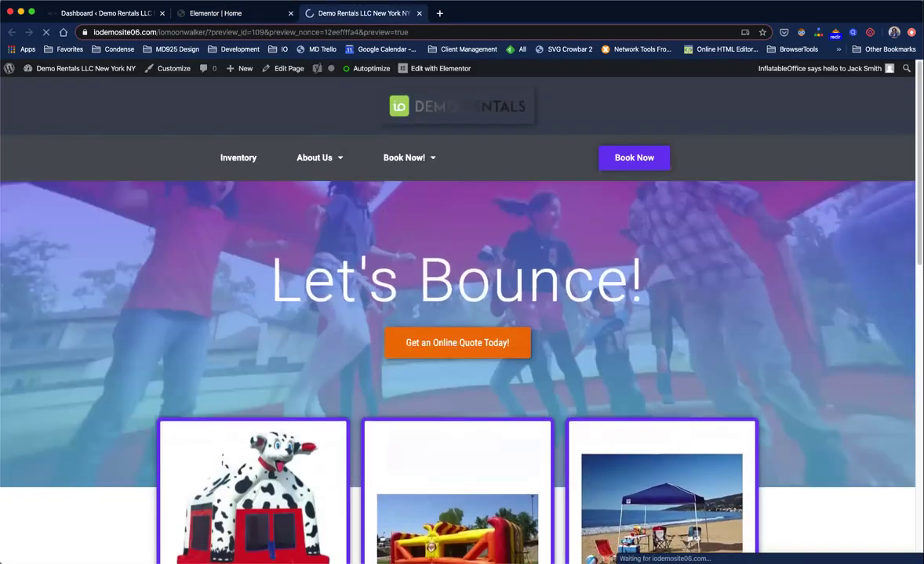
scroll(584, 367, "down", 3)
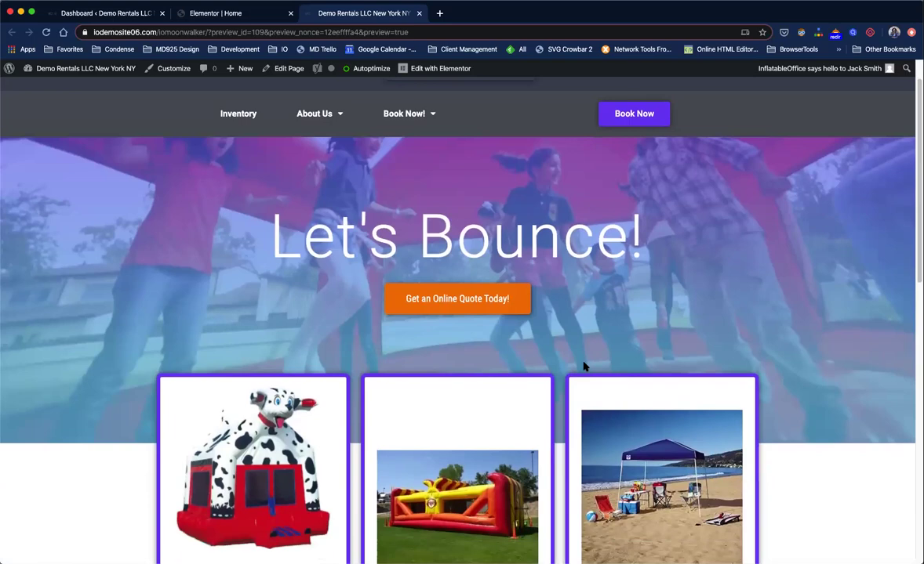
scroll(584, 367, "down", 5)
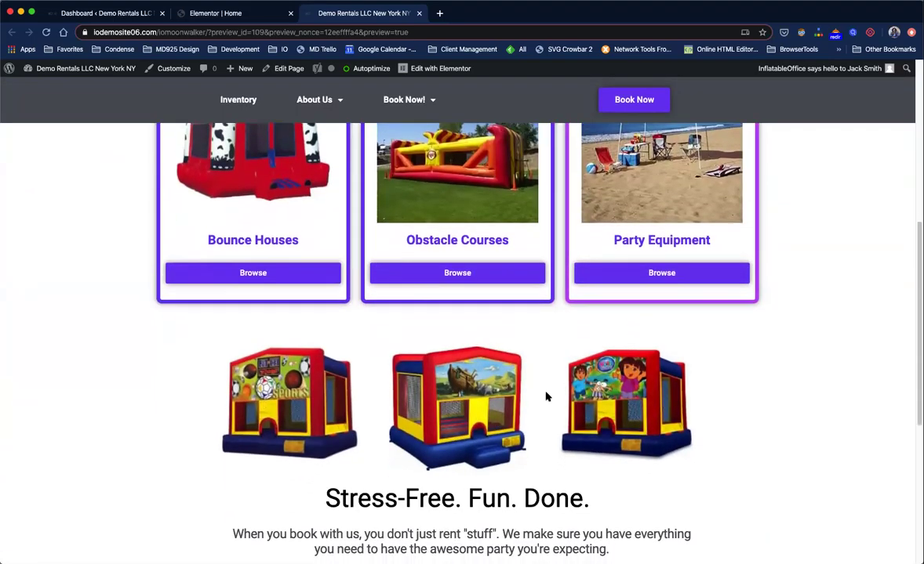
- Open the Dora and Noah's ark gallery images enlarged one at a time, close each, and return to the start of the page
left_click(622, 390)
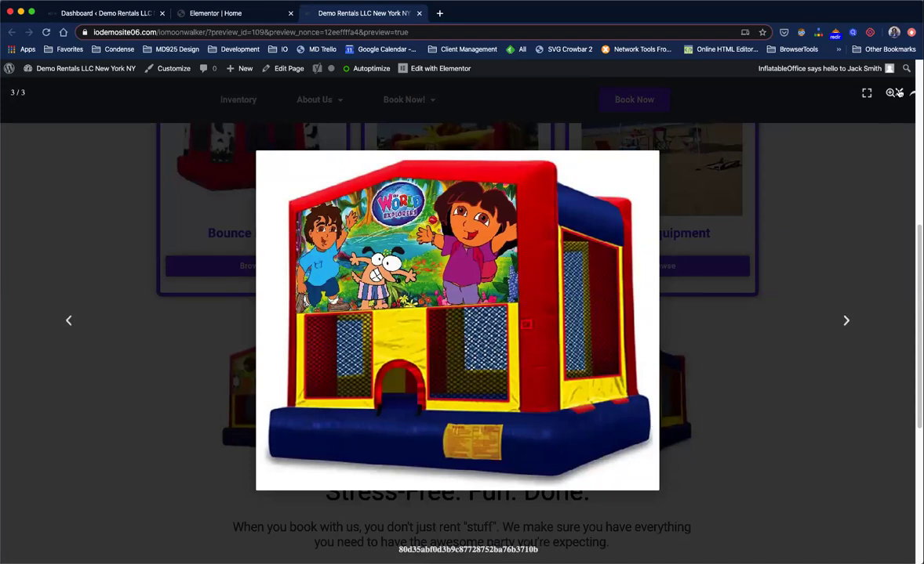
left_click(900, 92)
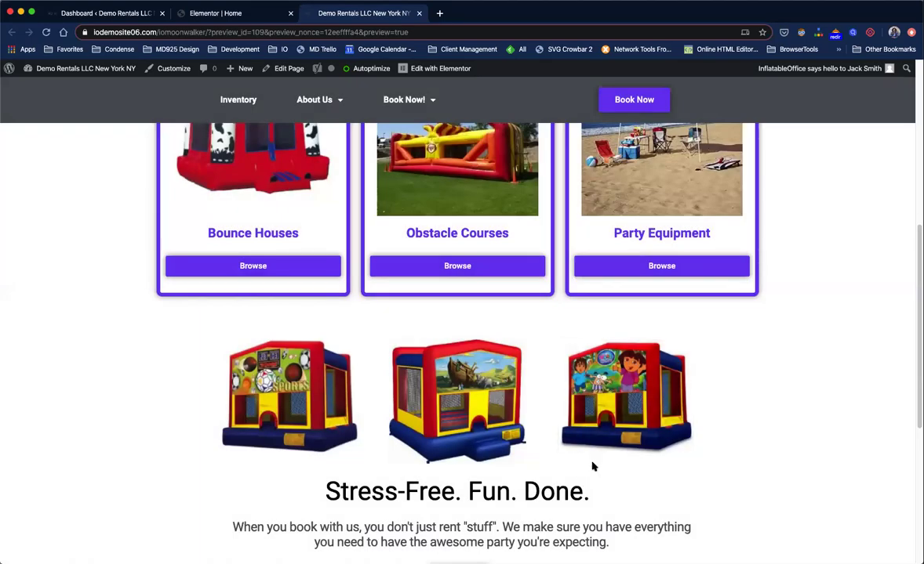
left_click(470, 429)
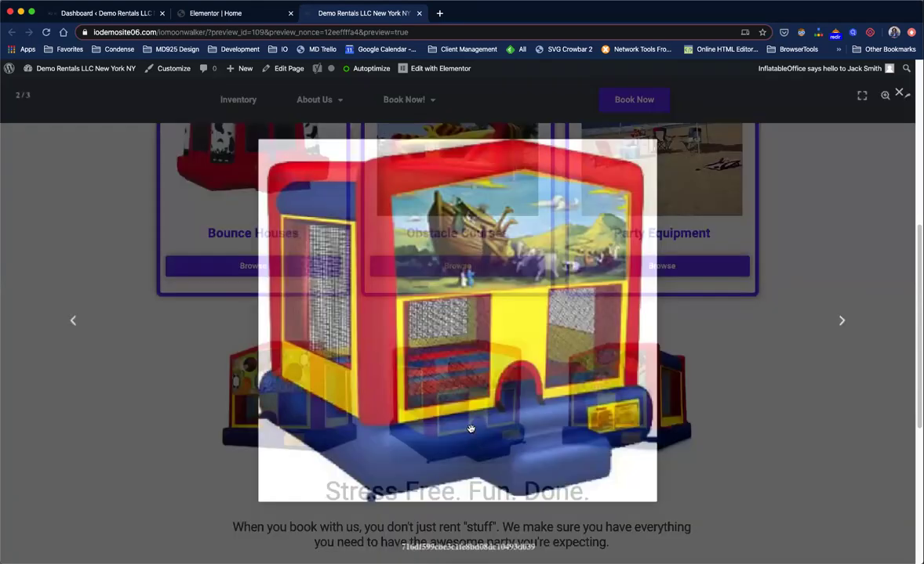
left_click(899, 93)
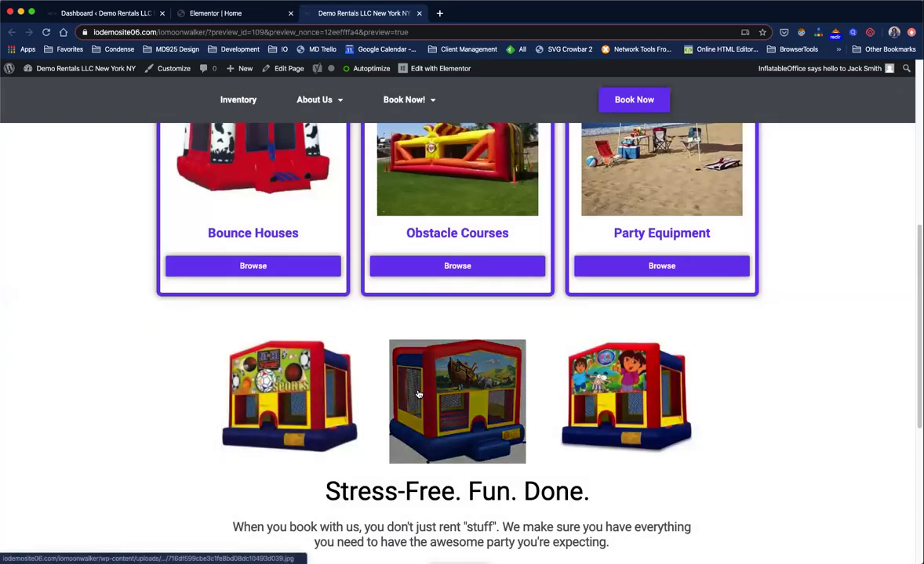
scroll(418, 394, "up", 1)
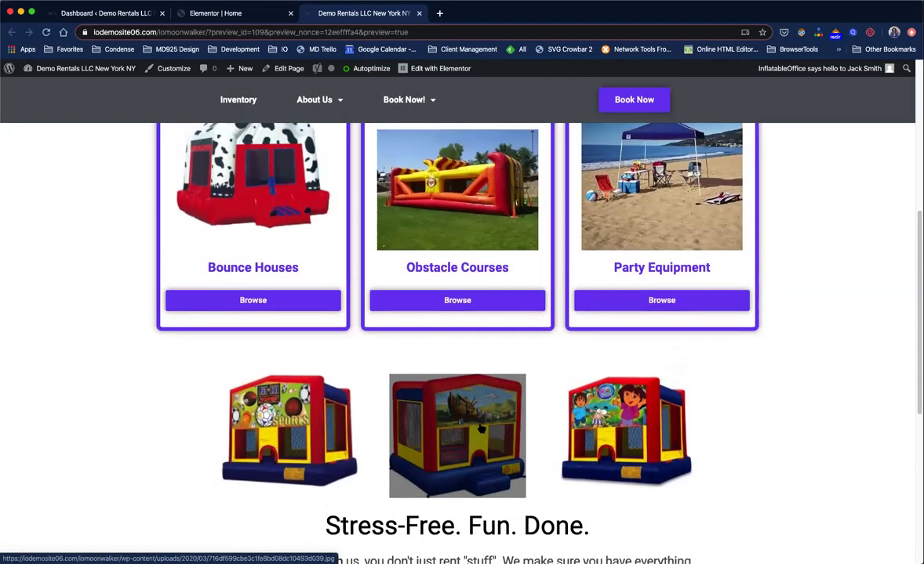
scroll(481, 429, "up", 10)
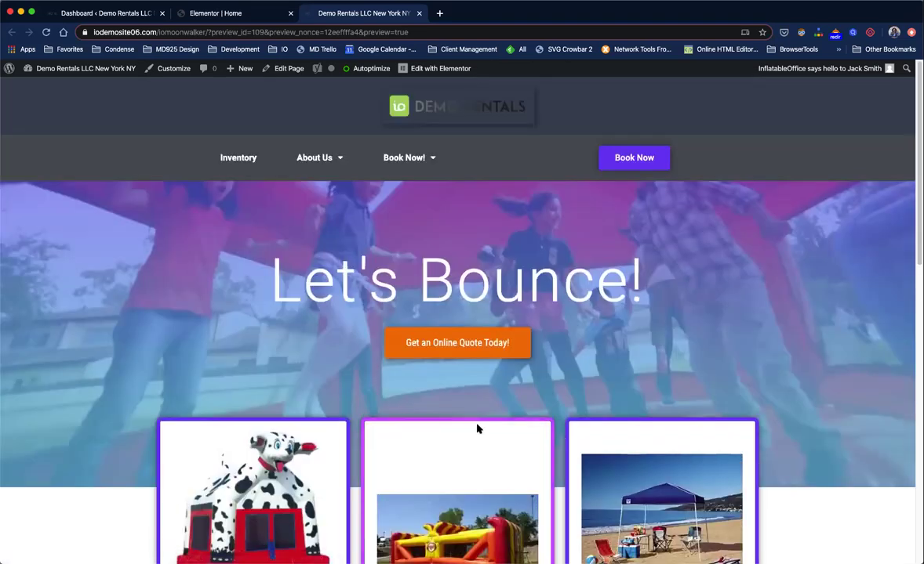